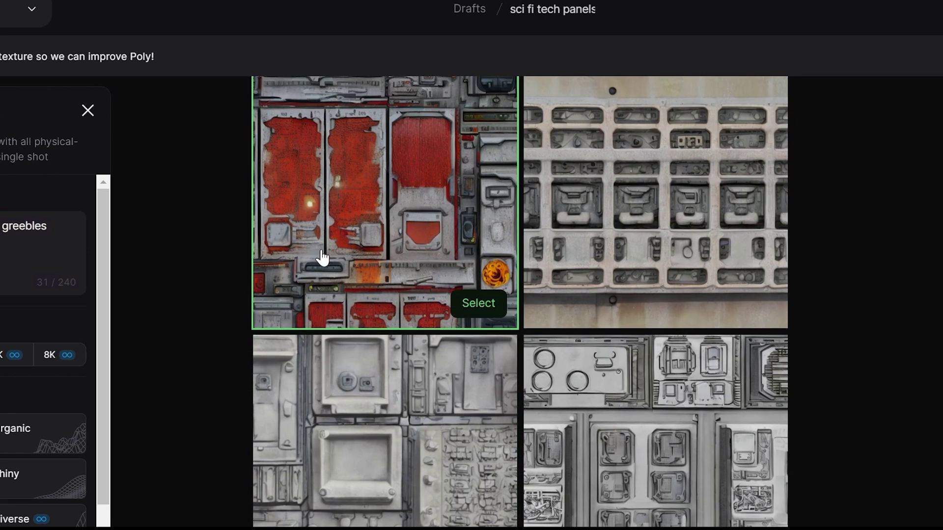
- Open the red-and-grey sci-fi panel variation and preview its material on a cylinder, then a torus
{"action": "left_click", "coordinate": [322, 260]}
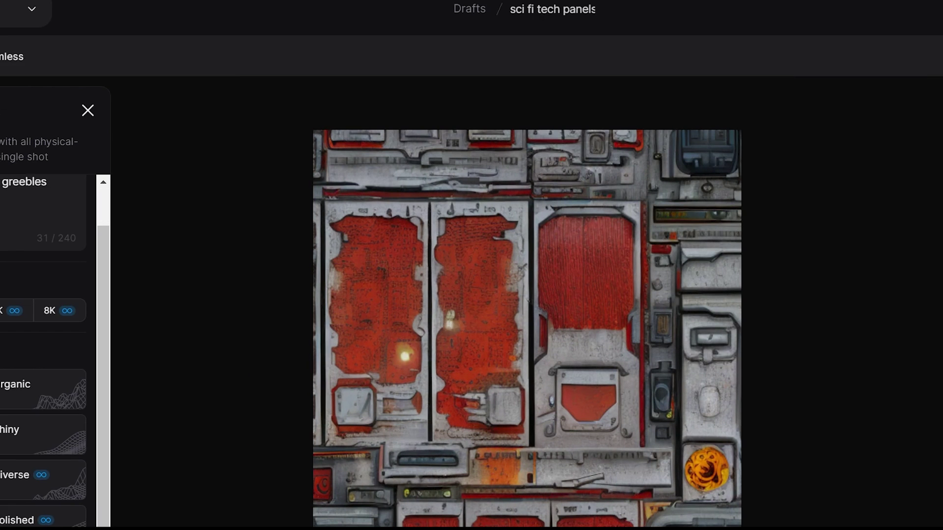
{"action": "scroll", "coordinate": [45, 344], "scroll_direction": "down", "scroll_amount": 3}
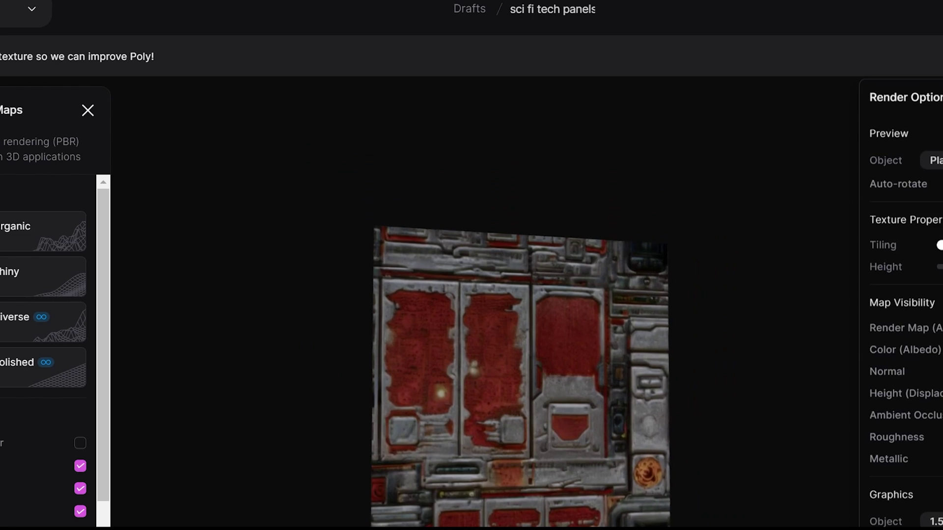
{"action": "left_click", "coordinate": [935, 160]}
{"action": "left_click", "coordinate": [928, 204]}
{"action": "left_click", "coordinate": [928, 223]}
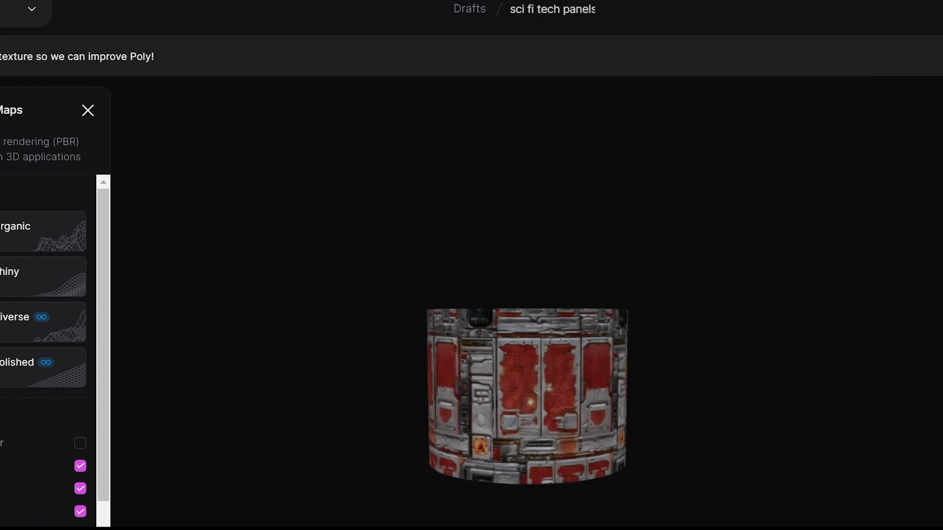
{"action": "left_click", "coordinate": [936, 160]}
{"action": "left_click", "coordinate": [928, 243]}
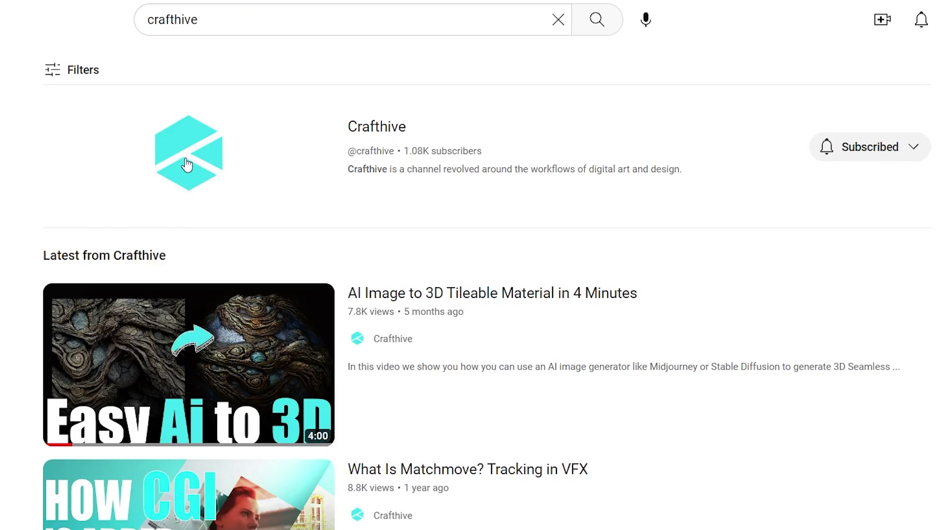
- Play Crafthive's 'AI Image to 3D Tileable Material in 4 Minutes' video from its channel page
{"action": "left_click", "coordinate": [187, 164]}
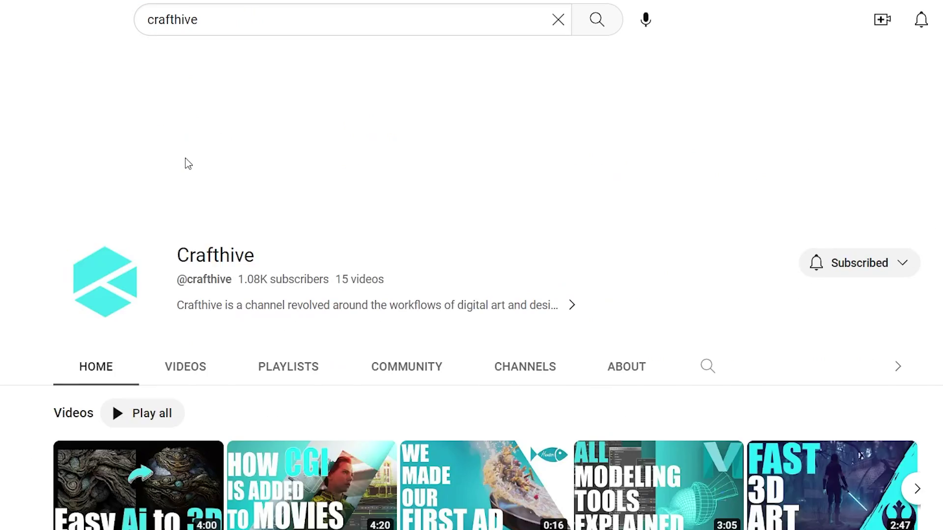
{"action": "scroll", "coordinate": [311, 300], "scroll_direction": "down", "scroll_amount": 3}
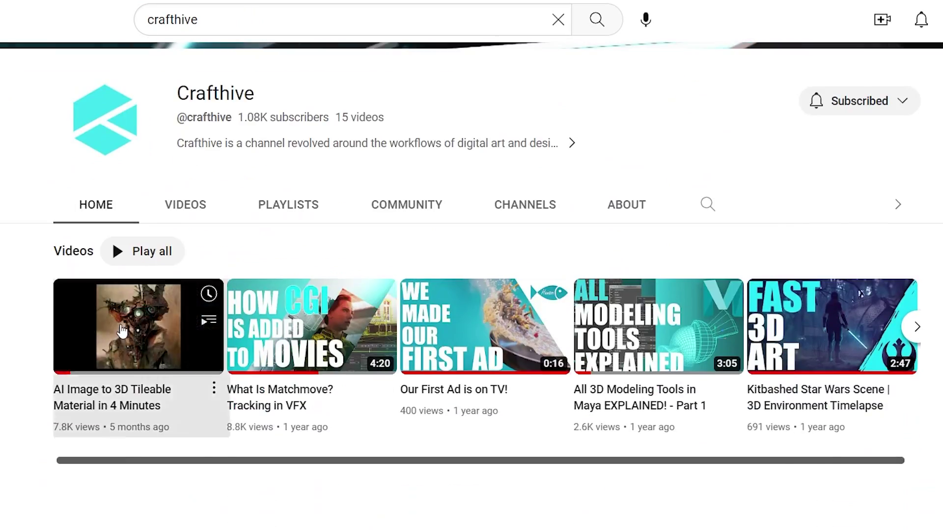
{"action": "left_click", "coordinate": [122, 332]}
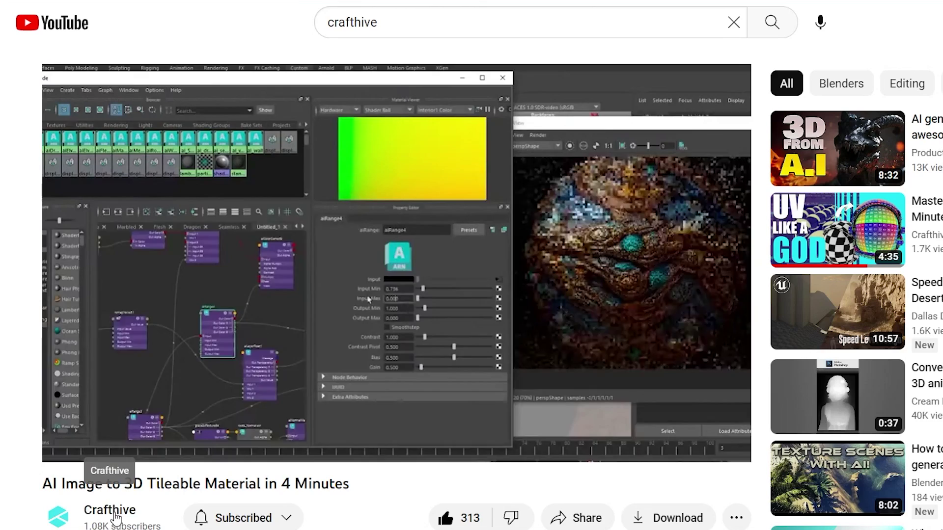
{"action": "mouse_move", "coordinate": [821, 515]}
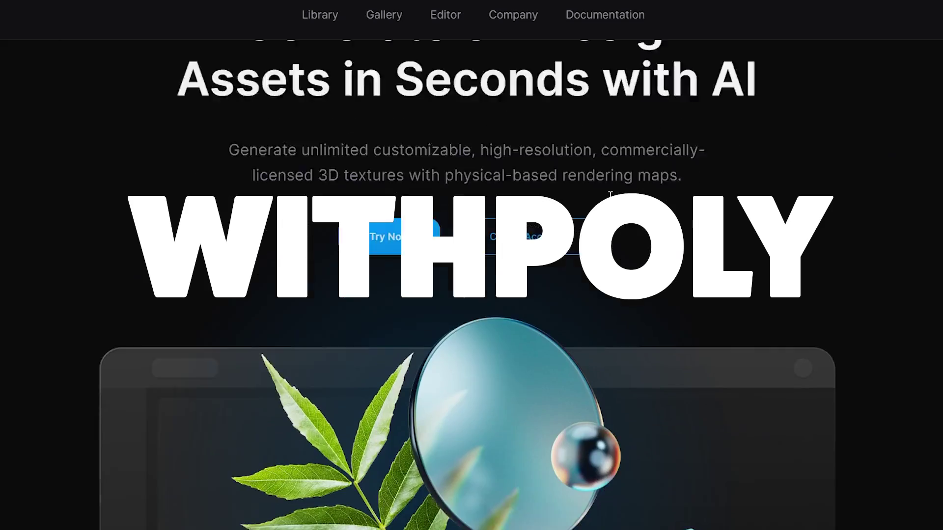
- Generate a ground texture in WithPoly from the prompt 'Grass and dirt'
{"action": "scroll", "coordinate": [610, 195], "scroll_direction": "down", "scroll_amount": 3}
{"action": "scroll", "coordinate": [756, 255], "scroll_direction": "down", "scroll_amount": 10}
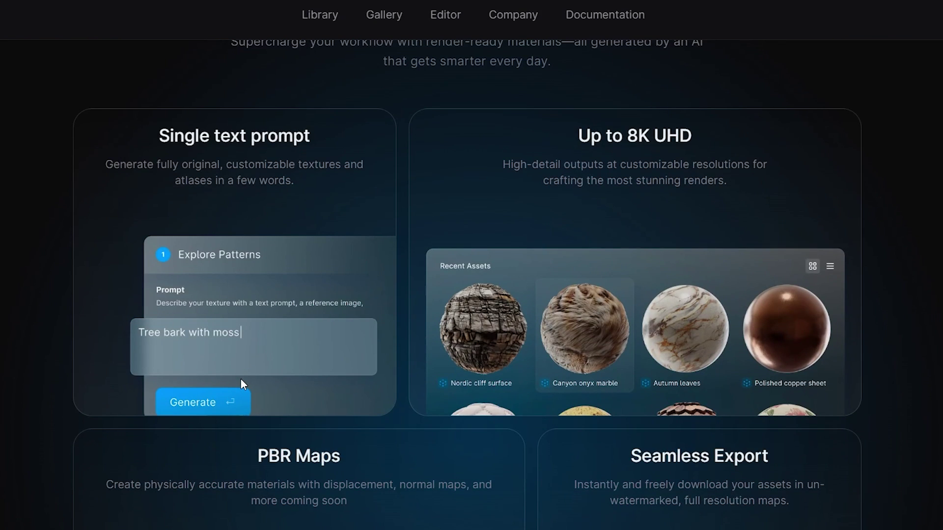
{"action": "scroll", "coordinate": [240, 378], "scroll_direction": "down", "scroll_amount": 9}
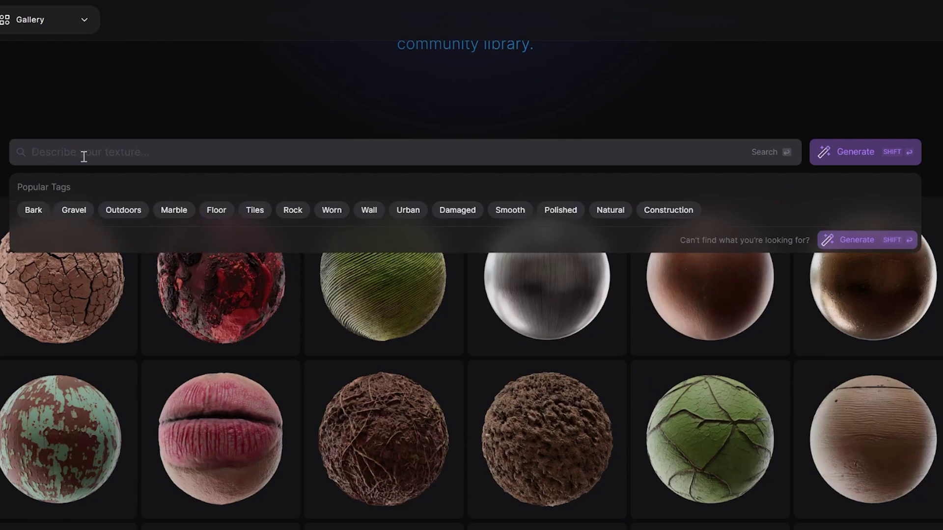
{"action": "type", "text": "Grass and dirt ground"}
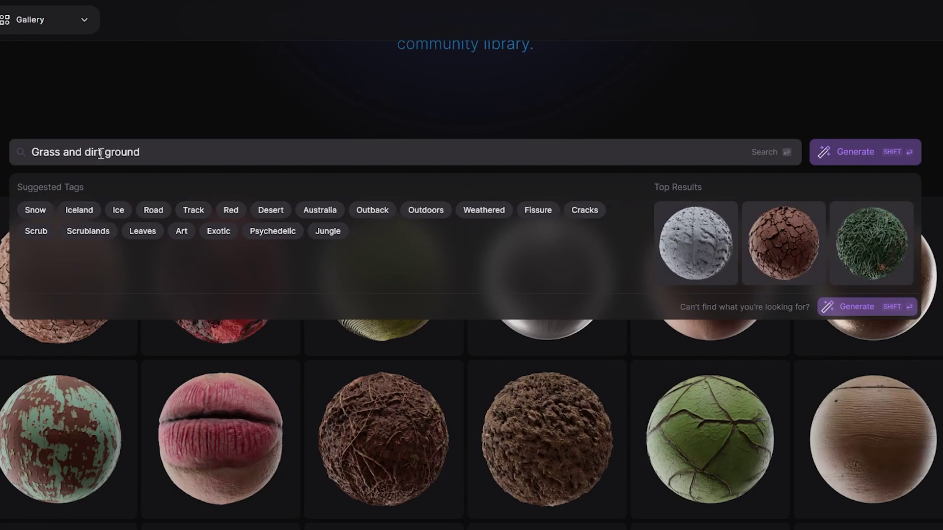
{"action": "key", "text": "shift+Return"}
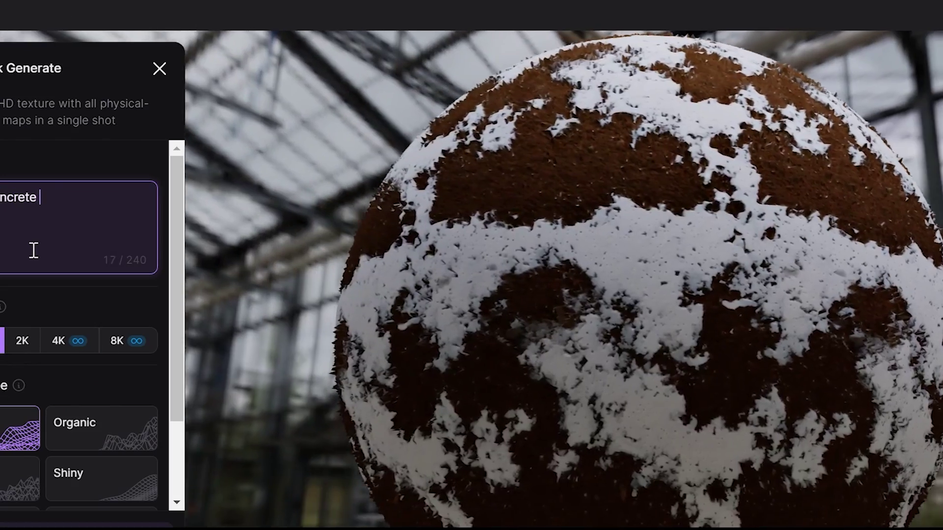
- Extend the prompt with 'wall, paint grunge' and drag the image into the colour map zone
{"action": "type", "text": "wall, paint grunge"}
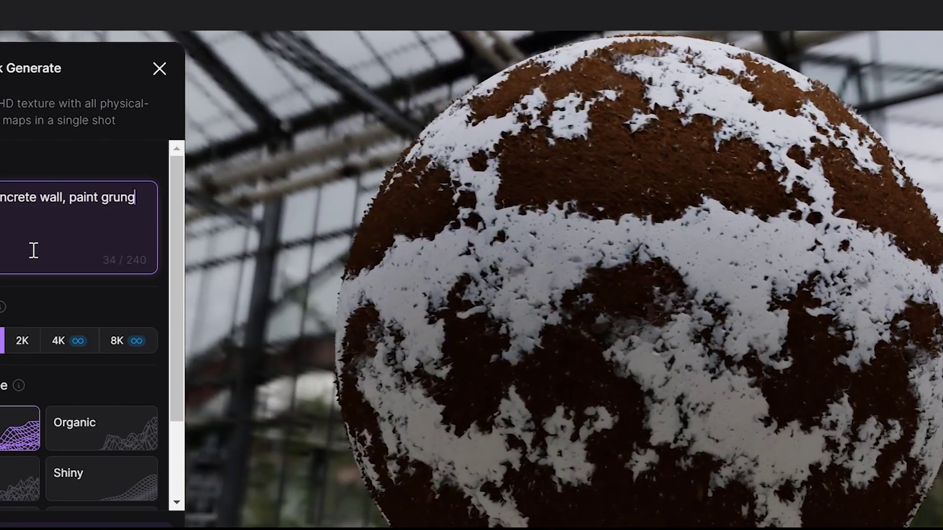
{"action": "type", "text": "a"}
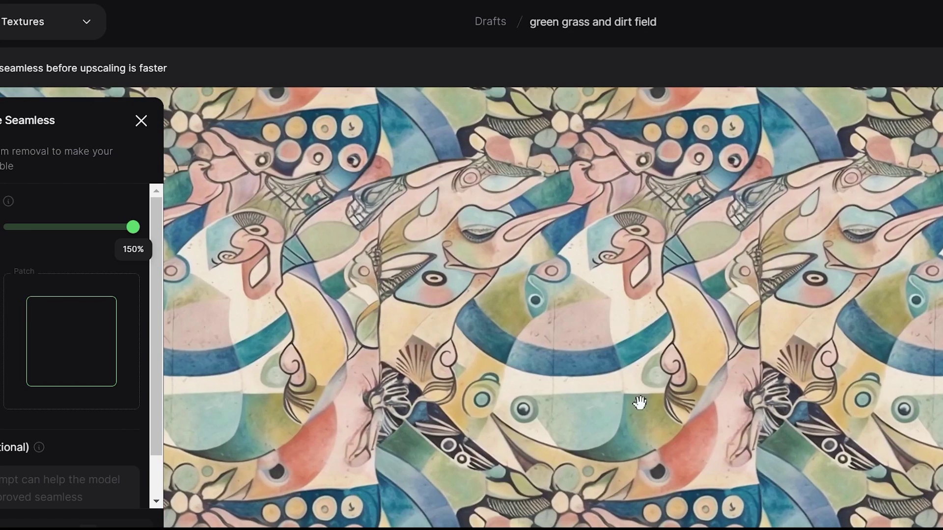
{"action": "scroll", "coordinate": [37, 373], "scroll_direction": "down", "scroll_amount": 3}
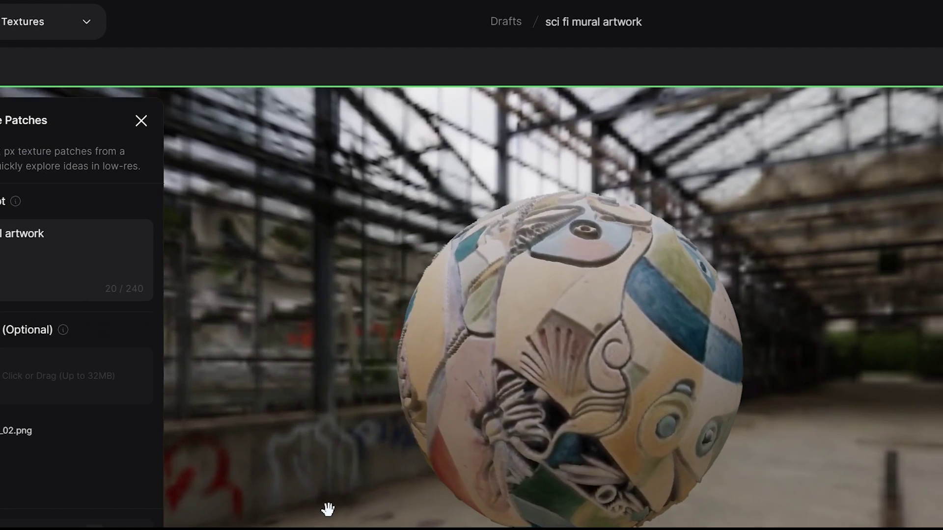
{"action": "left_click_drag", "start_coordinate": [327, 509], "coordinate": [25, 429]}
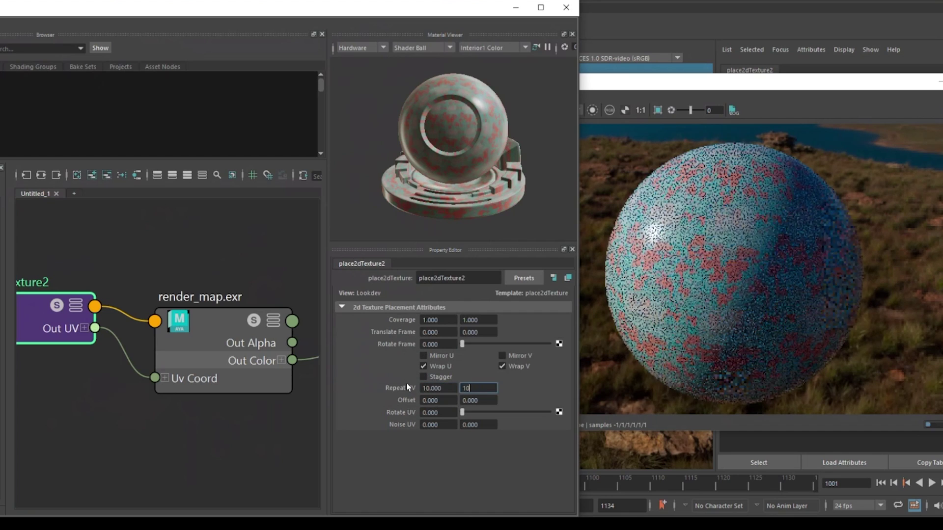
- Create an aiTriplanar node between render_map.exr and ai_procedural
{"action": "scroll", "coordinate": [111, 391], "scroll_direction": "down", "scroll_amount": 4}
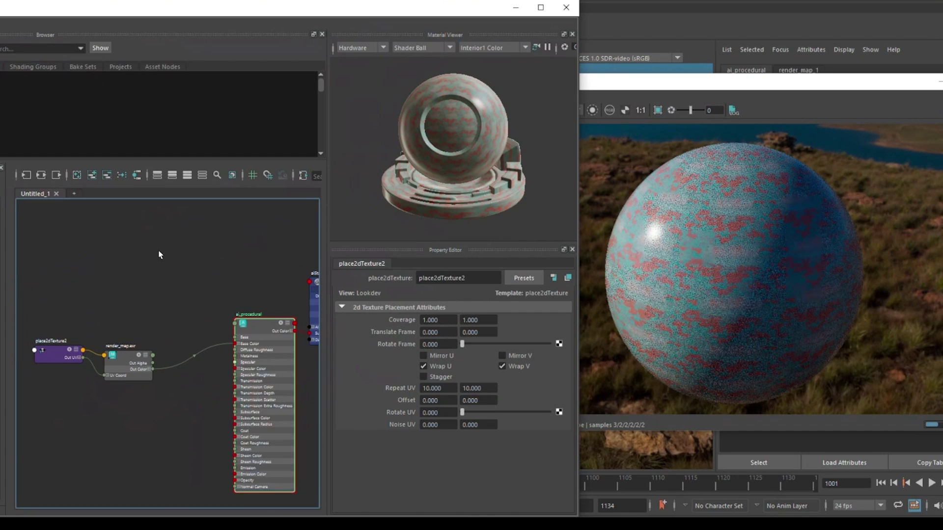
{"action": "key", "text": "Return"}
{"action": "scroll", "coordinate": [175, 288], "scroll_direction": "up", "scroll_amount": 4}
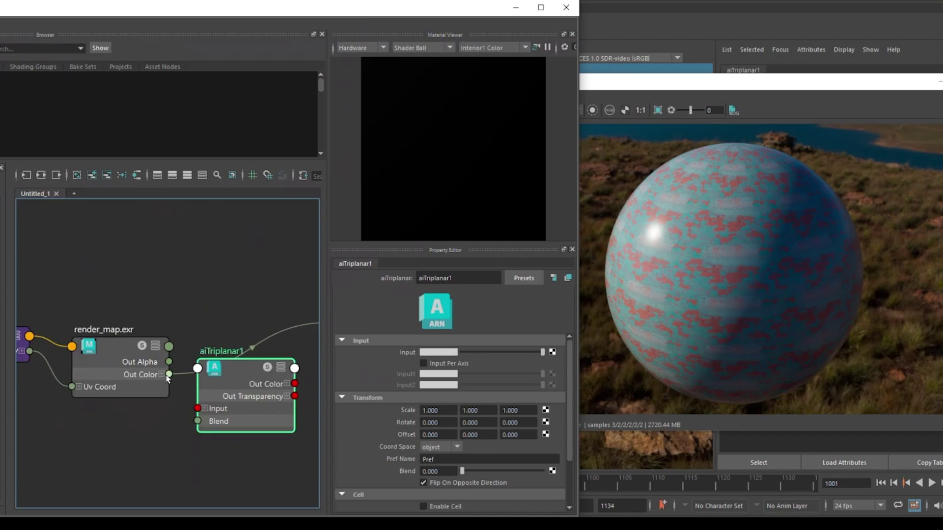
{"action": "scroll", "coordinate": [214, 340], "scroll_direction": "down", "scroll_amount": 3}
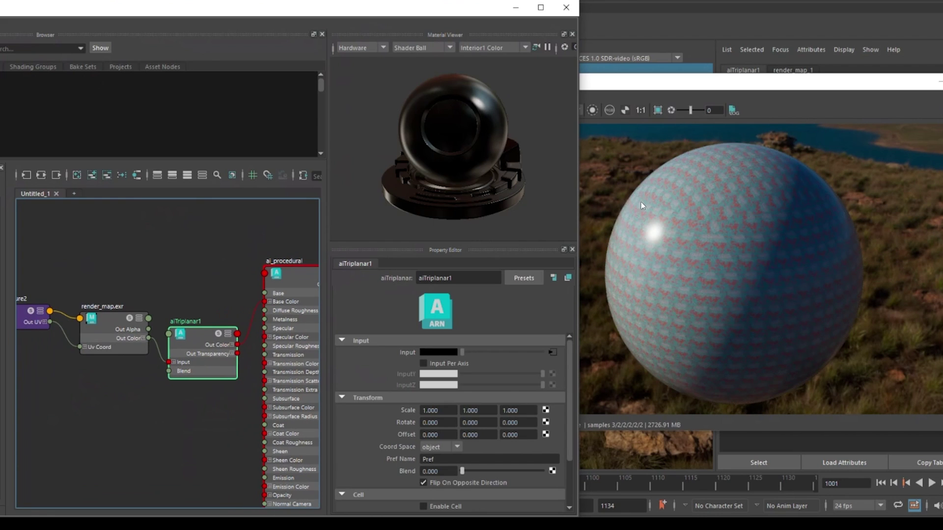
{"action": "left_click", "coordinate": [27, 323]}
{"action": "left_click", "coordinate": [213, 355]}
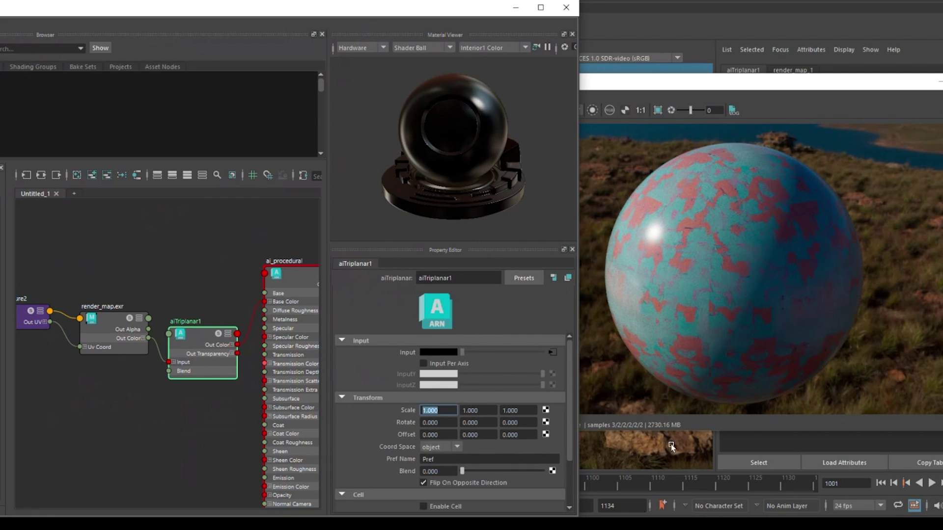
- Set the aiTriplanar1 blend to 0.517 and its scale to 2
{"action": "middle_click_drag", "start_coordinate": [670, 445], "coordinate": [649, 464]}
{"action": "middle_click_drag", "start_coordinate": [745, 211], "coordinate": [731, 214]}
{"action": "middle_click_drag", "start_coordinate": [428, 462], "coordinate": [417, 464]}
{"action": "scroll", "coordinate": [376, 431], "scroll_direction": "down", "scroll_amount": 1}
{"action": "double_click", "coordinate": [437, 376]}
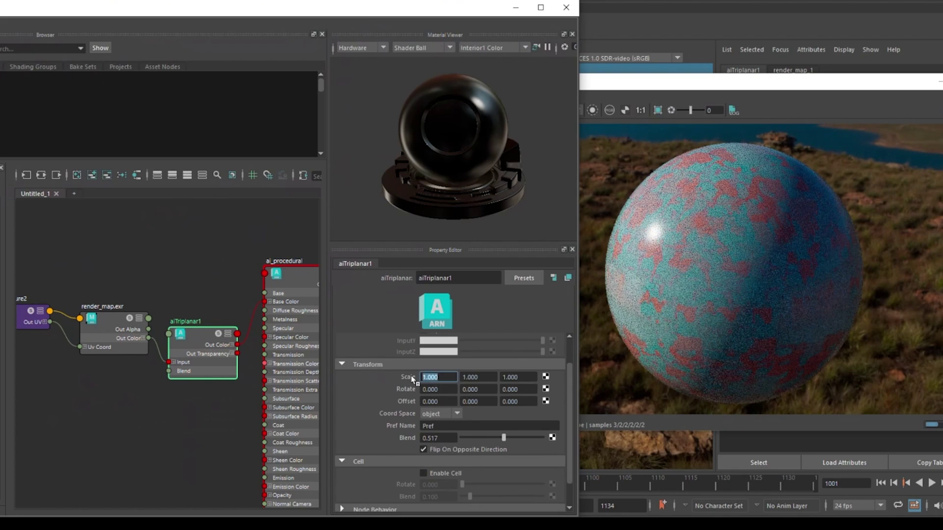
{"action": "type", "text": "2"}
{"action": "key", "text": "Tab"}
{"action": "type", "text": "2"}
{"action": "key", "text": "Tab"}
{"action": "type", "text": "2"}
{"action": "key", "text": "Tab"}
- Enable cell randomisation on aiTriplanar1 and check the sphere's ai_procedural render
{"action": "scroll", "coordinate": [441, 442], "scroll_direction": "down", "scroll_amount": 1}
{"action": "left_click", "coordinate": [424, 444]}
{"action": "left_click_drag", "start_coordinate": [462, 455], "coordinate": [481, 457]}
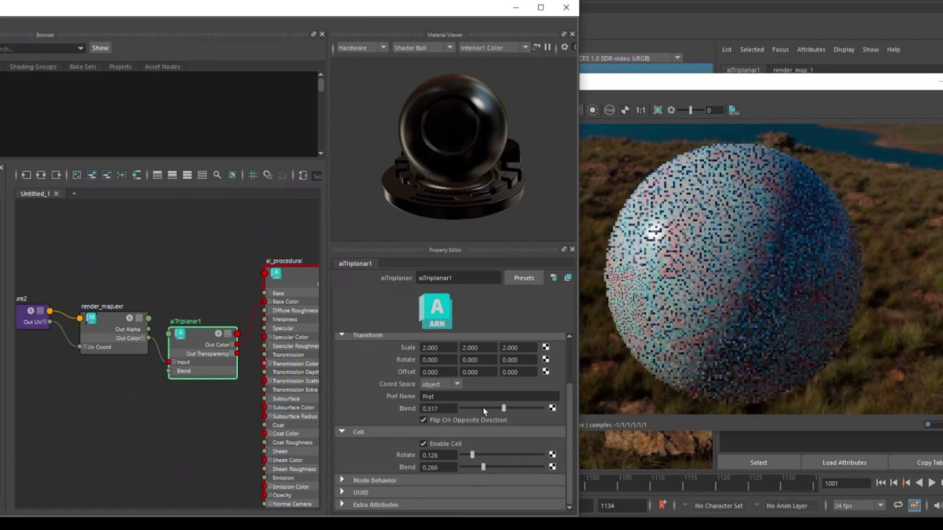
{"action": "left_click", "coordinate": [766, 279]}
{"action": "left_click", "coordinate": [202, 290]}
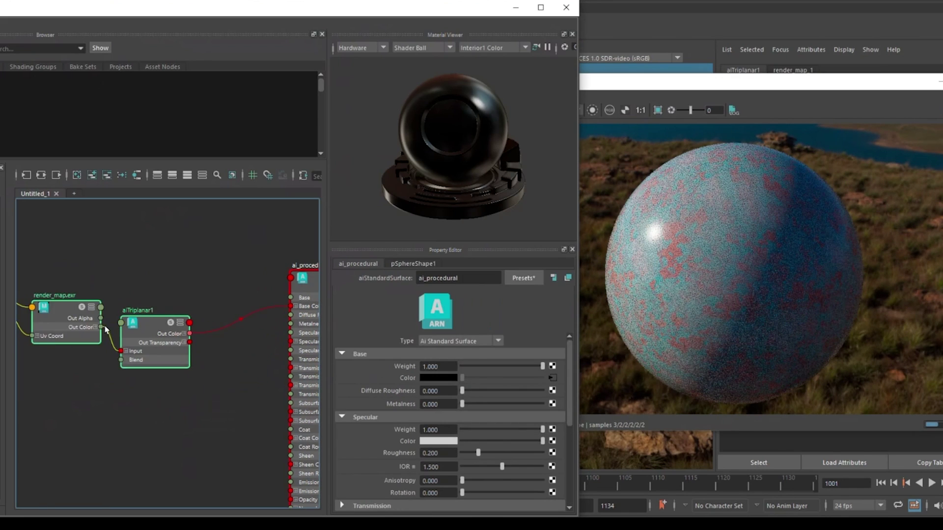
{"action": "key", "text": "Tab"}
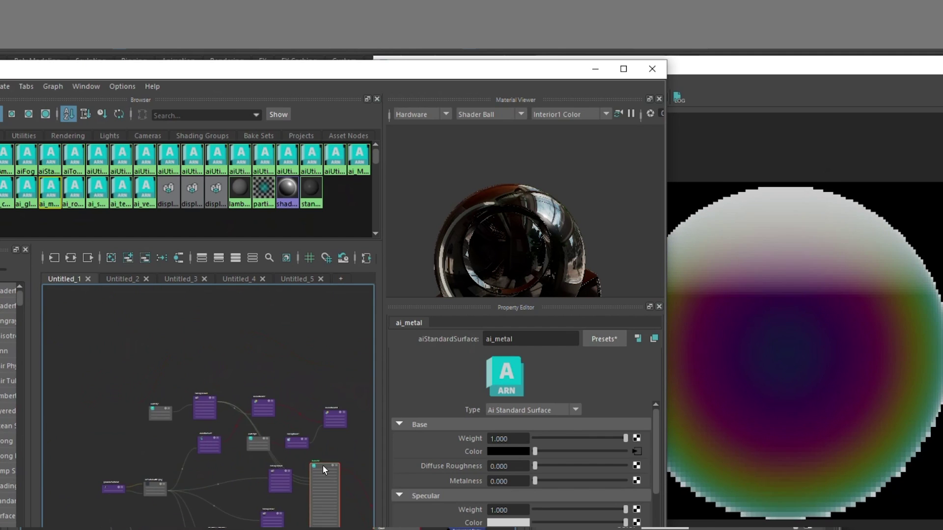
- Adjust remapValue5's Input Min to change the mask and review the blendColors nodes
{"action": "scroll", "coordinate": [199, 429], "scroll_direction": "up", "scroll_amount": 5}
{"action": "left_click", "coordinate": [112, 406]}
{"action": "middle_click_drag", "start_coordinate": [113, 407], "coordinate": [44, 416], "text": "alt"}
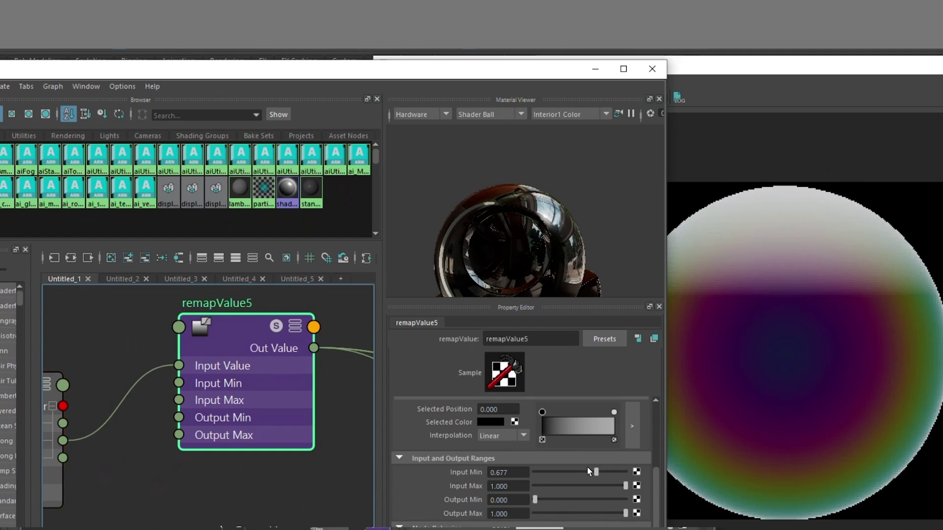
{"action": "left_click_drag", "start_coordinate": [563, 472], "coordinate": [605, 475]}
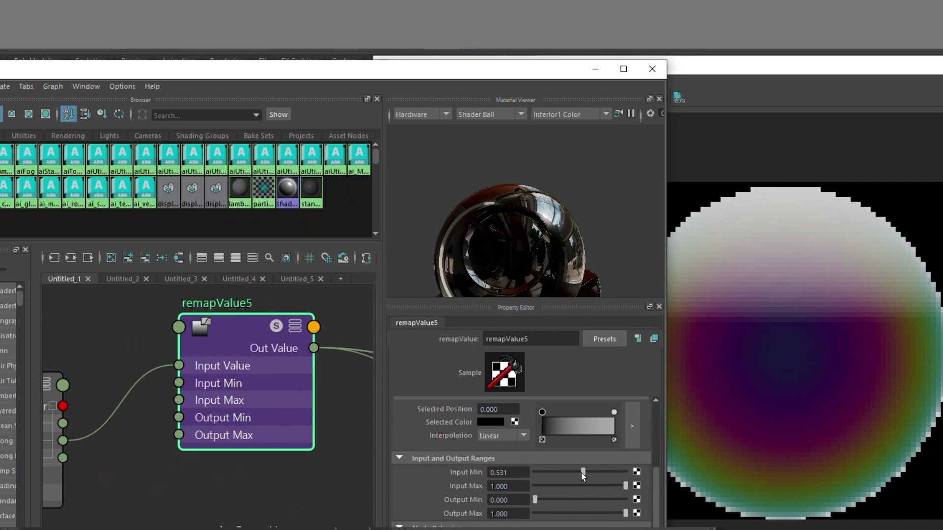
{"action": "scroll", "coordinate": [139, 420], "scroll_direction": "down", "scroll_amount": 5}
{"action": "left_click", "coordinate": [216, 375]}
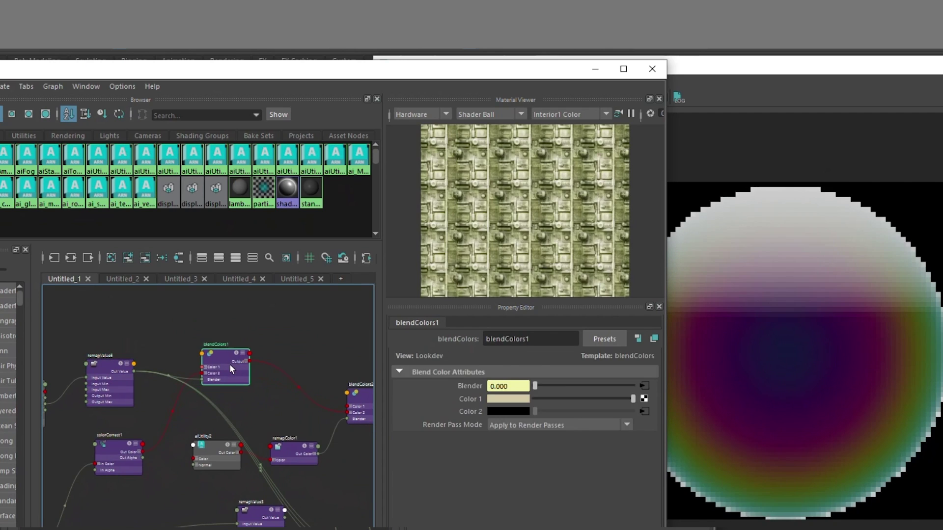
{"action": "left_click", "coordinate": [293, 449]}
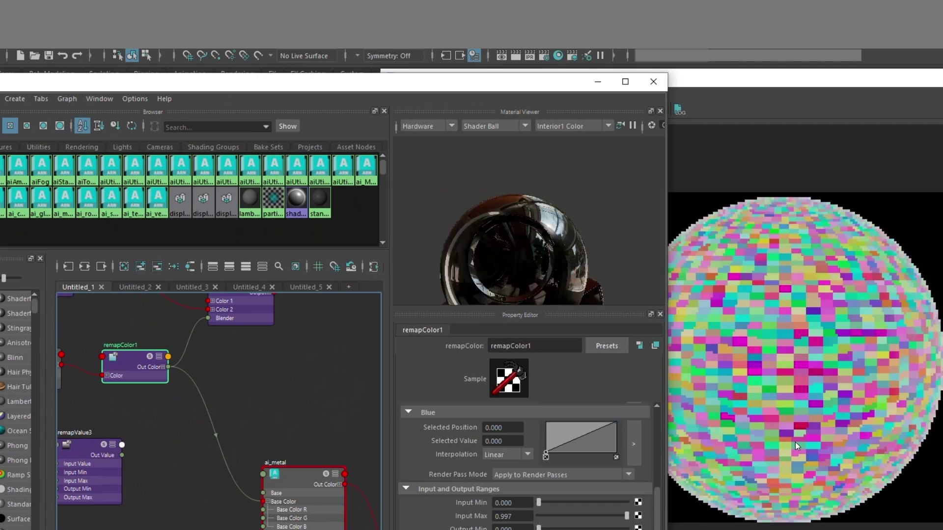
{"action": "left_click", "coordinate": [245, 314]}
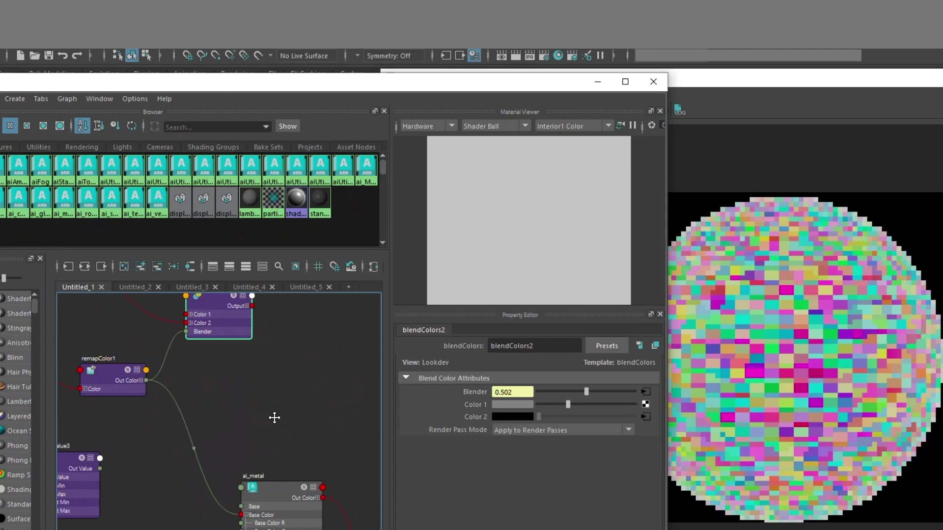
{"action": "left_click", "coordinate": [776, 335]}
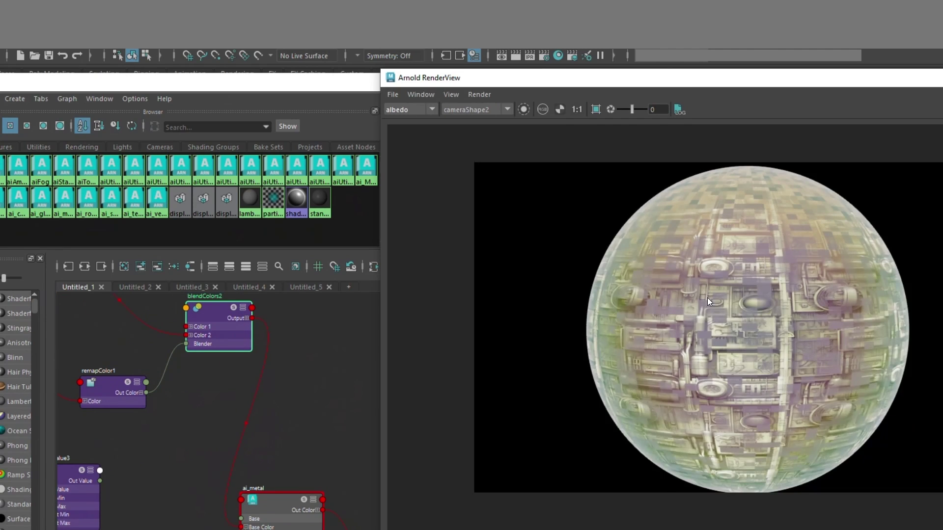
- Adjust remapValue3's Input Max and view the full Beauty render
{"action": "left_click", "coordinate": [311, 381]}
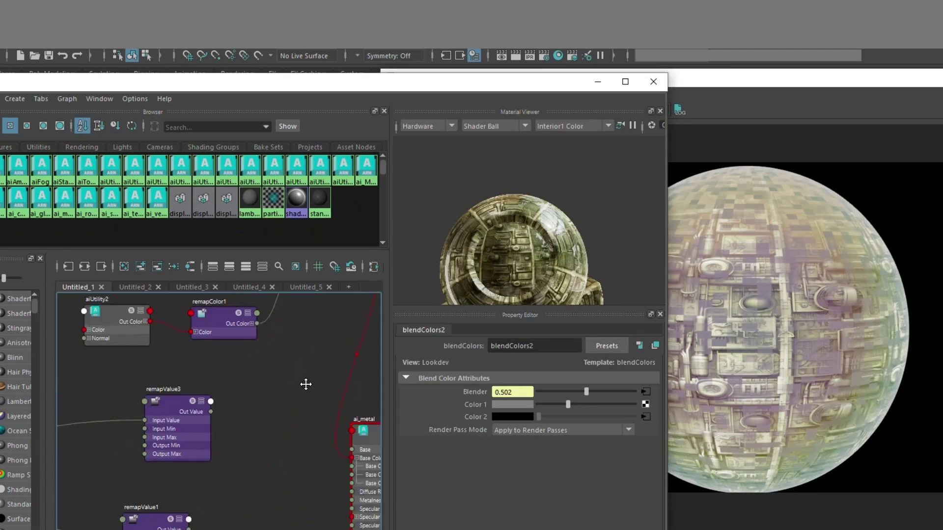
{"action": "scroll", "coordinate": [272, 405], "scroll_direction": "down", "scroll_amount": 2}
{"action": "left_click", "coordinate": [225, 423]}
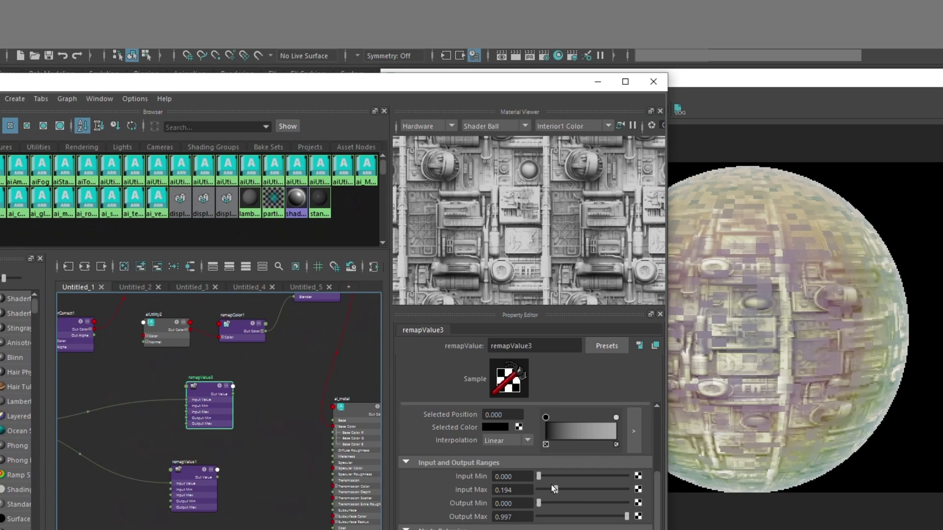
{"action": "mouse_move", "coordinate": [556, 489]}
{"action": "left_mouse_down"}
{"action": "mouse_move", "coordinate": [603, 489]}
{"action": "mouse_move", "coordinate": [555, 489]}
{"action": "left_mouse_up"}
{"action": "scroll", "coordinate": [258, 419], "scroll_direction": "up", "scroll_amount": 3}
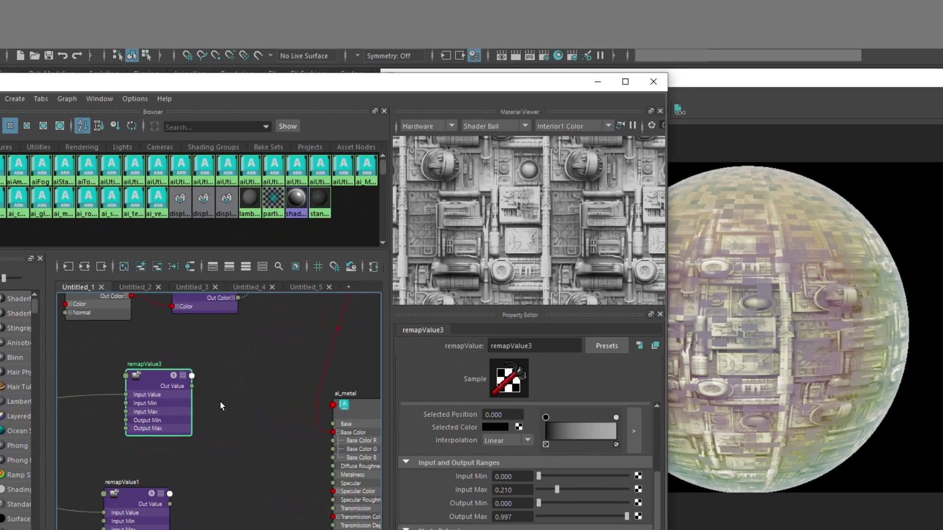
{"action": "left_click", "coordinate": [782, 251]}
{"action": "left_click", "coordinate": [409, 109]}
{"action": "left_click", "coordinate": [406, 120]}
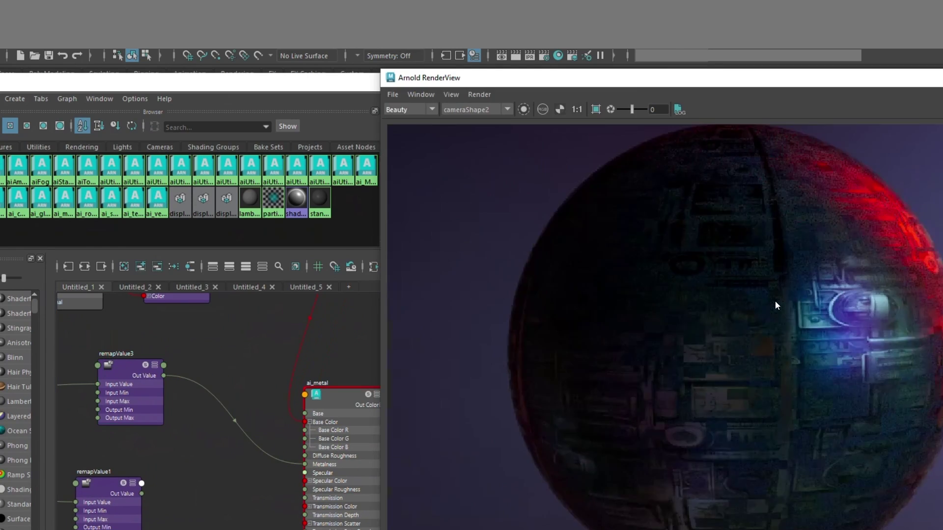
- Wire remapValue4 into ai_metal's Emission and set an orange emission colour
{"action": "left_click", "coordinate": [202, 409]}
{"action": "left_click_drag", "start_coordinate": [199, 435], "coordinate": [267, 444]}
{"action": "left_click", "coordinate": [341, 415]}
{"action": "left_click", "coordinate": [427, 504]}
{"action": "left_click", "coordinate": [506, 517]}
{"action": "left_click", "coordinate": [528, 327]}
{"action": "left_click", "coordinate": [558, 327]}
{"action": "left_click", "coordinate": [570, 327]}
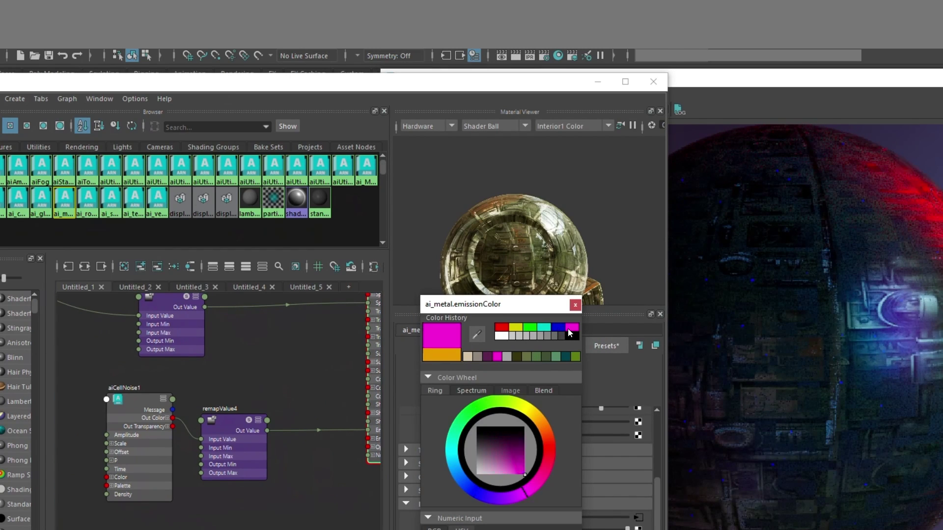
{"action": "left_click", "coordinate": [443, 358]}
{"action": "left_click", "coordinate": [489, 287]}
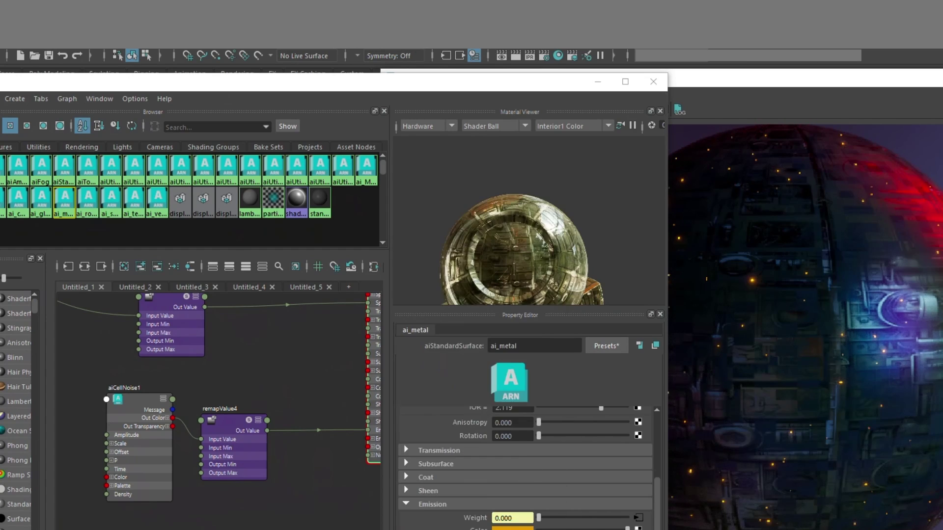
- Drive the emission with aiCellNoise1 and check the sparks in the Arnold render
{"action": "left_click", "coordinate": [132, 402]}
{"action": "scroll", "coordinate": [197, 418], "scroll_direction": "down", "scroll_amount": 2}
{"action": "left_click", "coordinate": [723, 302]}
{"action": "scroll", "coordinate": [760, 281], "scroll_direction": "down", "scroll_amount": 5}
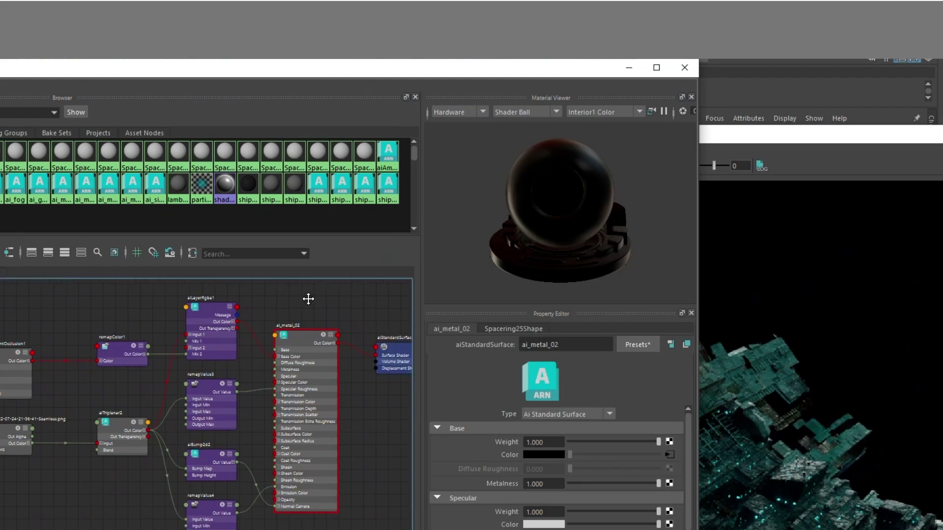
- Inspect aiAmbientOcclusion1 and aiTriplanar2 in the spaceship's node graph and check the render
{"action": "middle_click_drag", "start_coordinate": [308, 298], "coordinate": [341, 312], "text": "alt"}
{"action": "middle_click_drag", "start_coordinate": [170, 354], "coordinate": [226, 347], "text": "alt"}
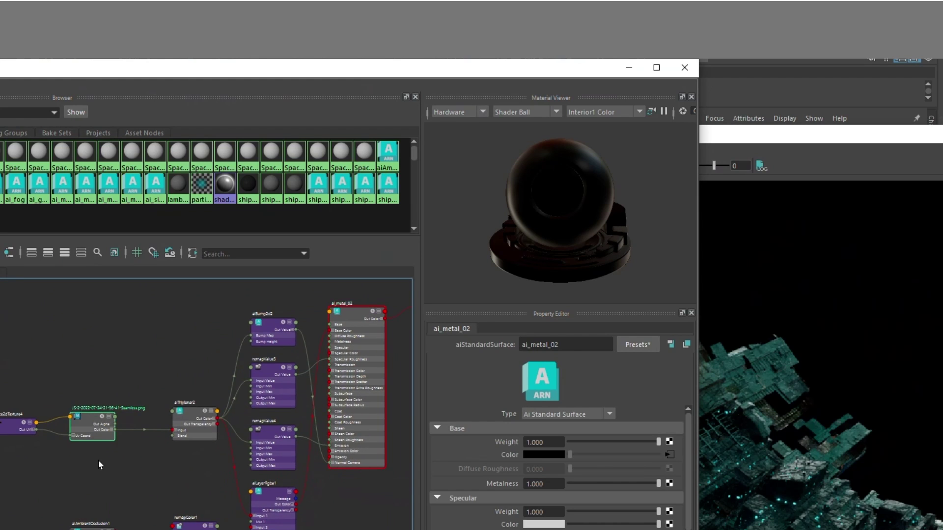
{"action": "left_click", "coordinate": [75, 435]}
{"action": "scroll", "coordinate": [148, 417], "scroll_direction": "up", "scroll_amount": 4}
{"action": "left_click", "coordinate": [114, 432]}
{"action": "left_click", "coordinate": [501, 150]}
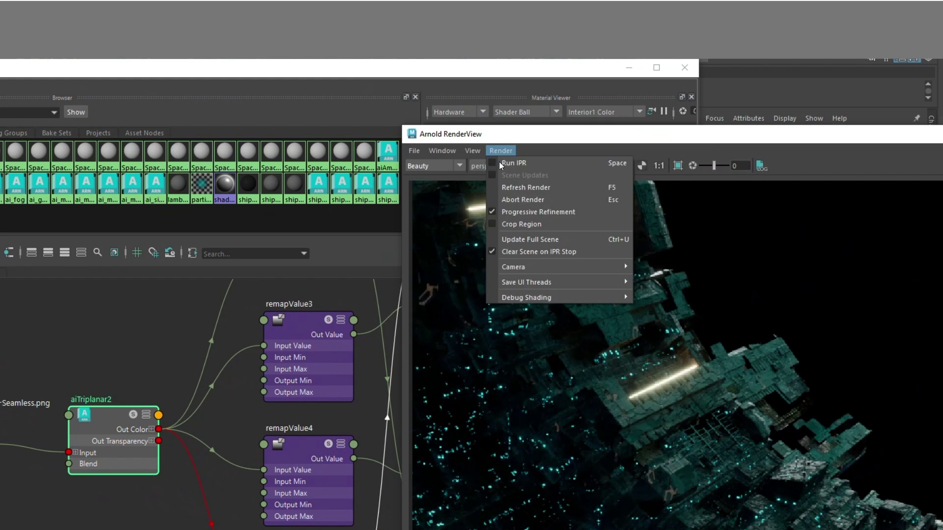
{"action": "left_click", "coordinate": [517, 368]}
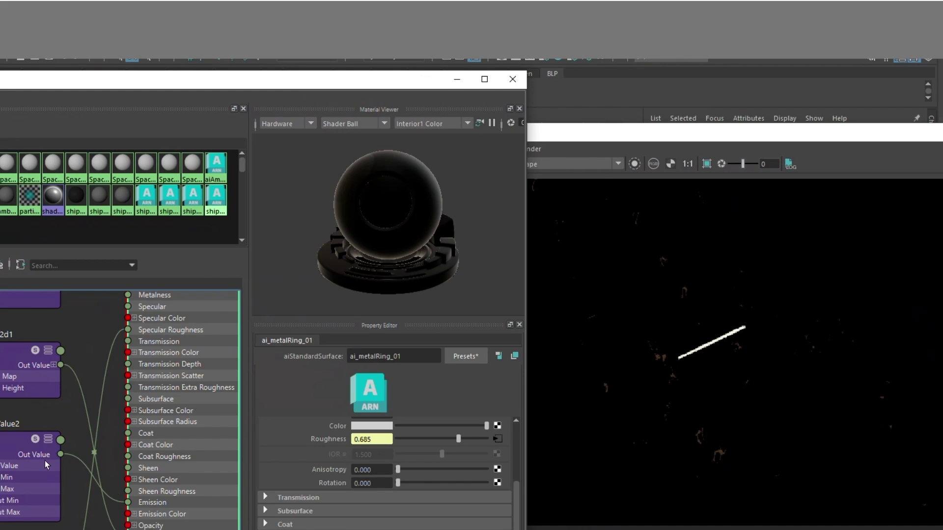
- Tweak remapValue2's emission, frame the ship's lights, and minimize the Hypershade
{"action": "left_click", "coordinate": [14, 444]}
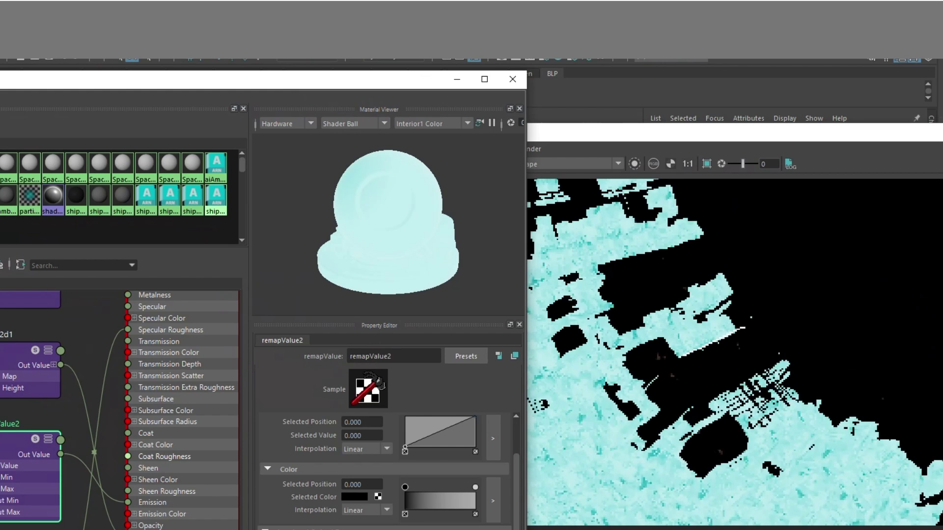
{"action": "left_click", "coordinate": [712, 341]}
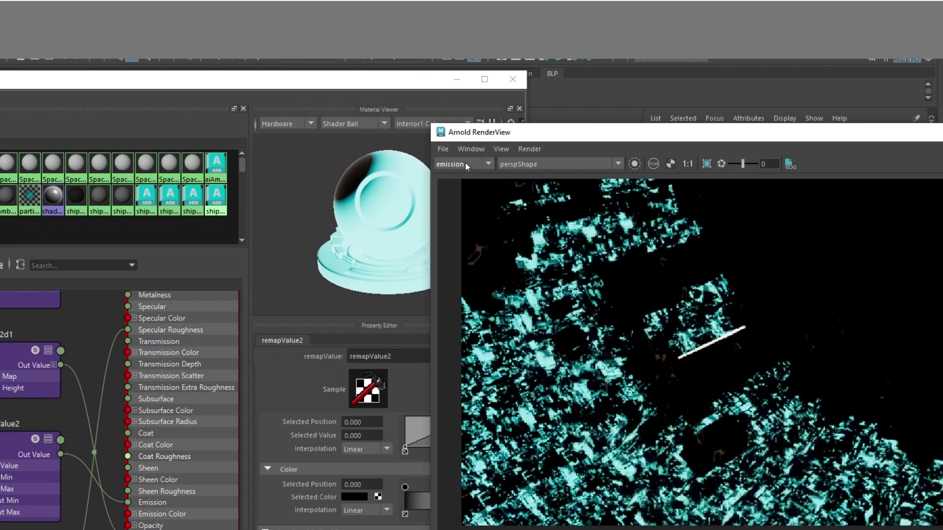
{"action": "left_click", "coordinate": [29, 476]}
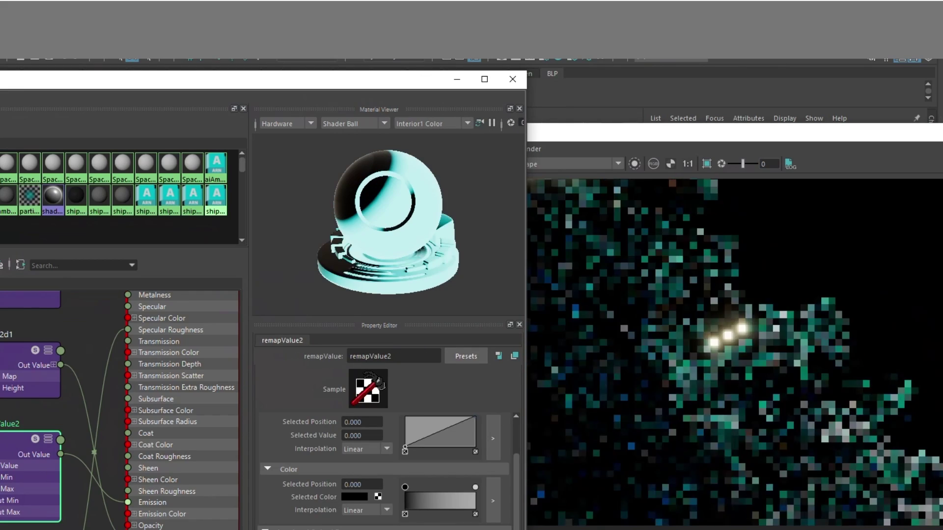
{"action": "left_click", "coordinate": [685, 292]}
{"action": "scroll", "coordinate": [690, 294], "scroll_direction": "up", "scroll_amount": 3}
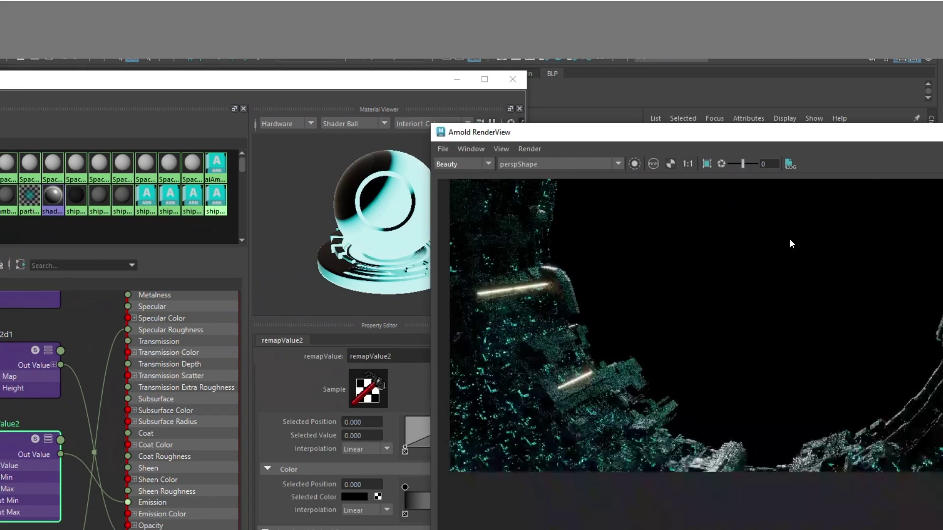
{"action": "middle_click_drag", "start_coordinate": [790, 239], "coordinate": [738, 286]}
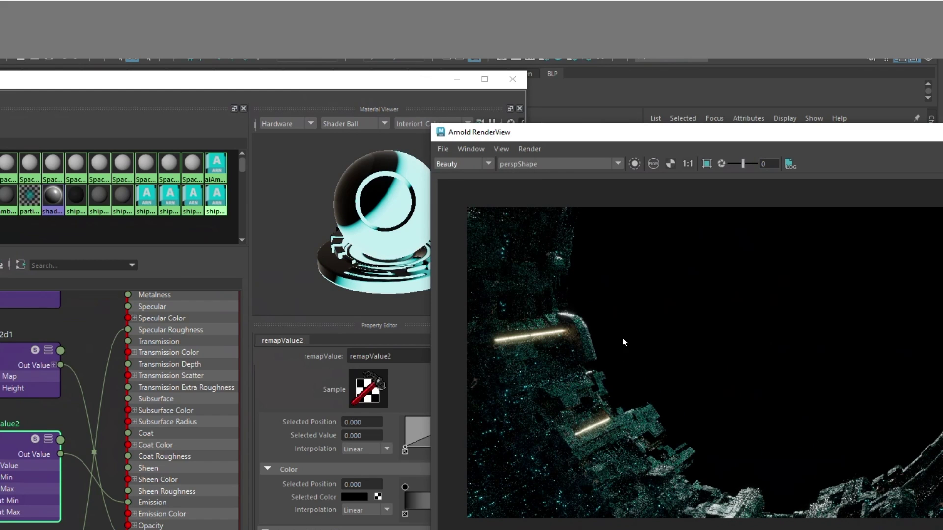
{"action": "left_click", "coordinate": [457, 81]}
{"action": "left_click", "coordinate": [529, 148]}
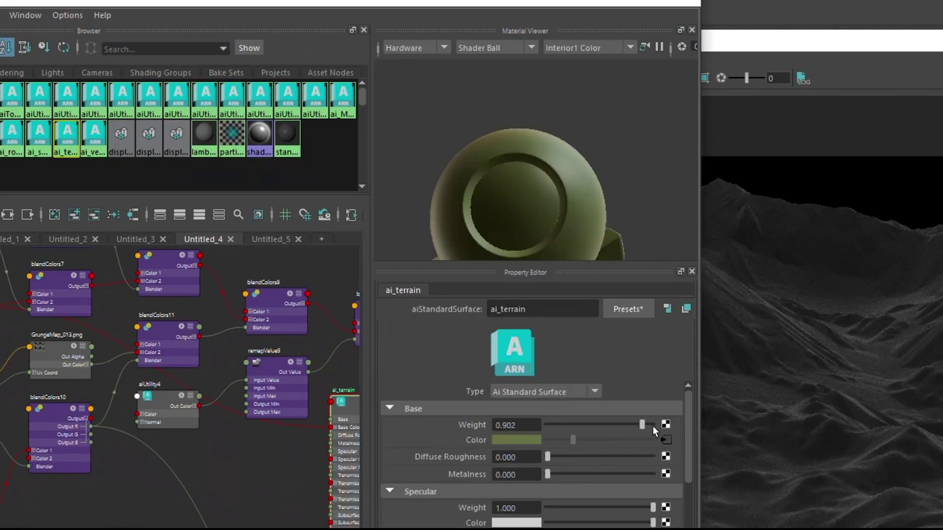
- Inspect the blendColors and remapValue10 nodes of the ai_terrain graph
{"action": "scroll", "coordinate": [133, 412], "scroll_direction": "down", "scroll_amount": 2}
{"action": "left_click", "coordinate": [132, 411]}
{"action": "scroll", "coordinate": [196, 373], "scroll_direction": "up", "scroll_amount": 2}
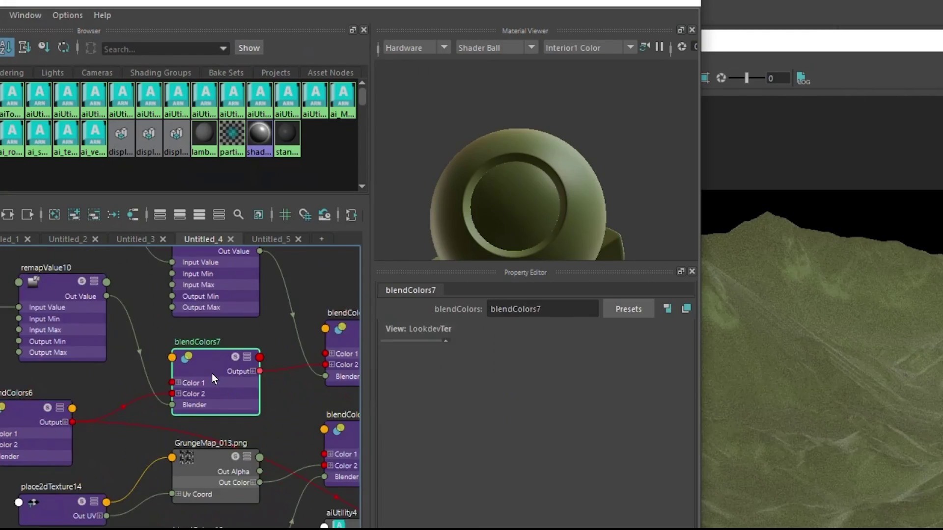
{"action": "left_click", "coordinate": [59, 334]}
{"action": "left_click", "coordinate": [211, 295]}
{"action": "middle_click_drag", "start_coordinate": [211, 295], "coordinate": [45, 340], "text": "alt"}
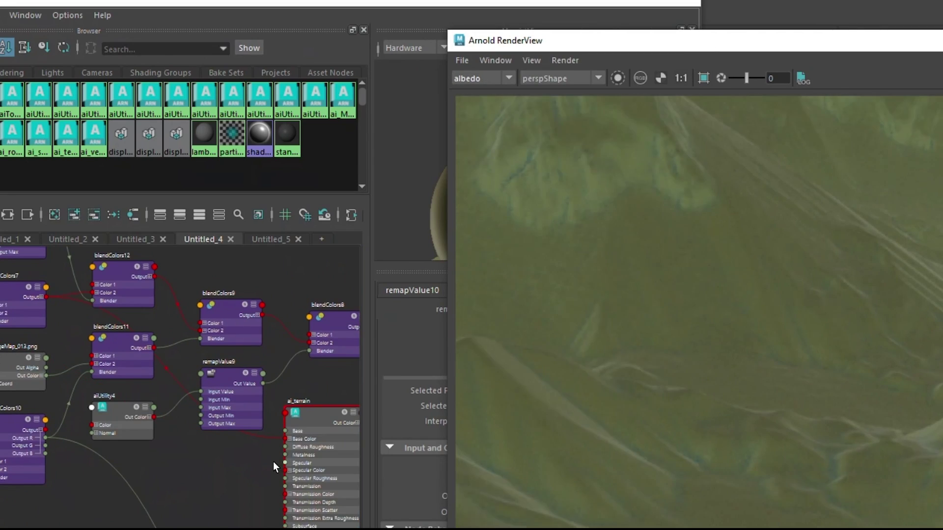
{"action": "middle_click_drag", "start_coordinate": [177, 427], "coordinate": [98, 344], "text": "alt"}
- Review blendColors7, aiUtility6 and blendColors12, then set aiNoise1's Amplitude to 5.000
{"action": "left_click", "coordinate": [46, 304]}
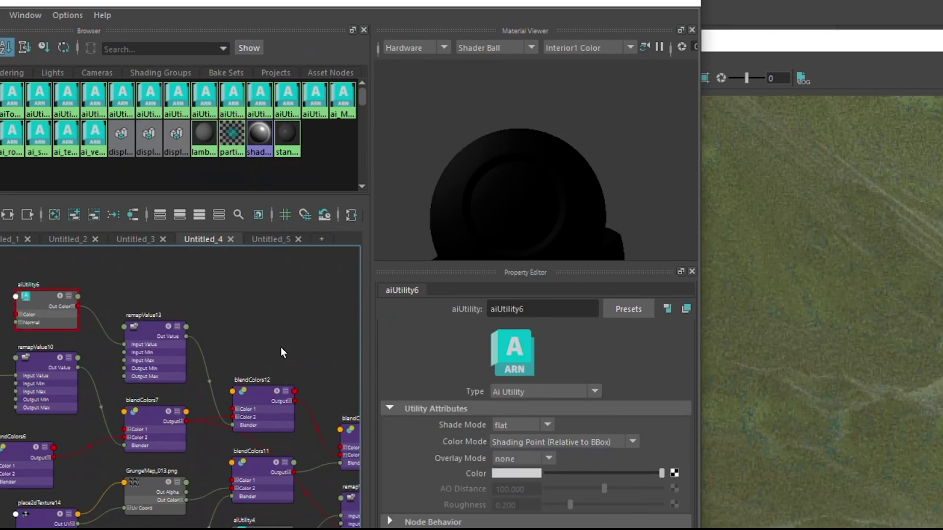
{"action": "left_click", "coordinate": [261, 330]}
{"action": "left_click", "coordinate": [118, 282]}
{"action": "left_click", "coordinate": [873, 355]}
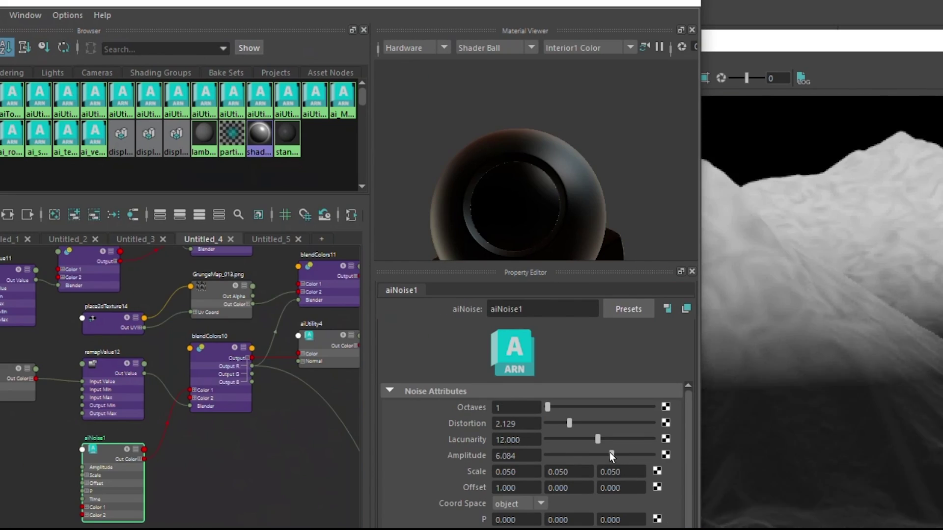
{"action": "left_click_drag", "start_coordinate": [609, 452], "coordinate": [597, 461]}
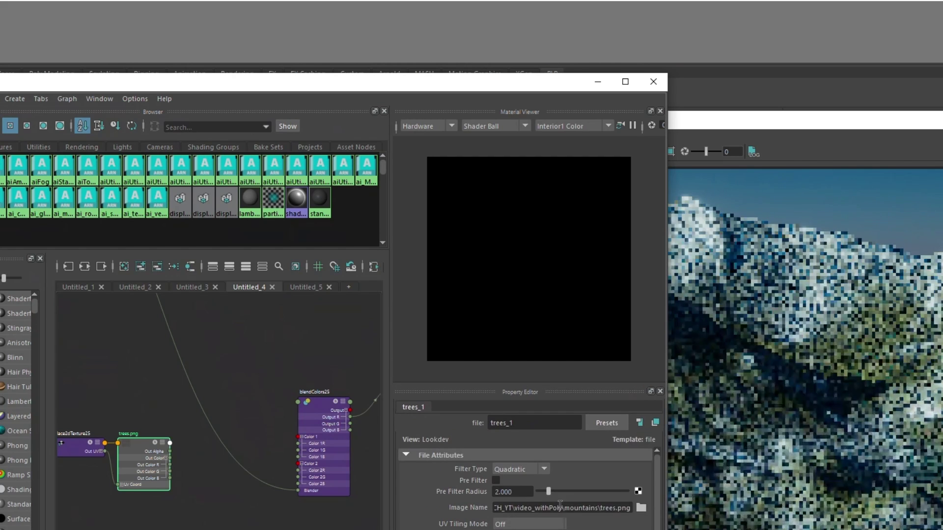
- Connect trees.png into blendColors25, blended in at 0.500
{"action": "left_click", "coordinate": [562, 508]}
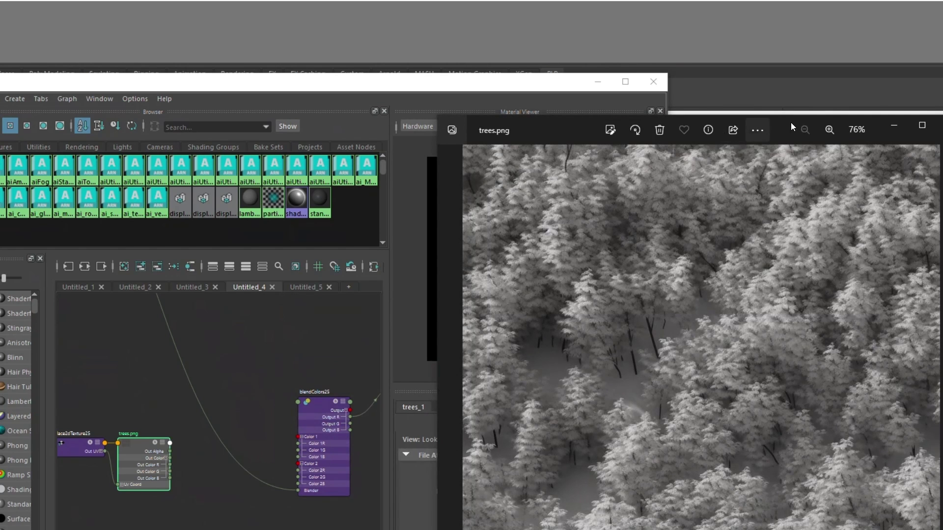
{"action": "left_click_drag", "start_coordinate": [792, 127], "coordinate": [695, 98]}
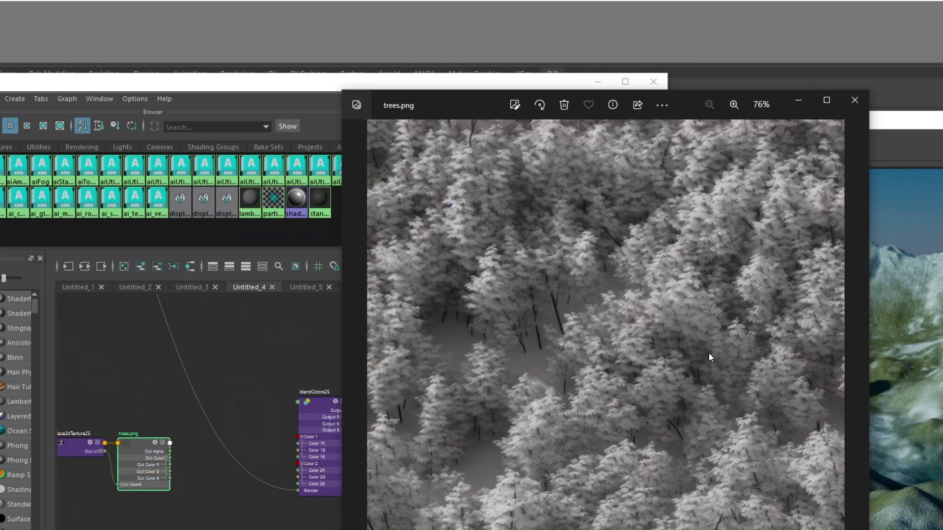
{"action": "left_click", "coordinate": [145, 448]}
{"action": "left_click_drag", "start_coordinate": [162, 450], "coordinate": [343, 458]}
{"action": "scroll", "coordinate": [295, 442], "scroll_direction": "down", "scroll_amount": 3}
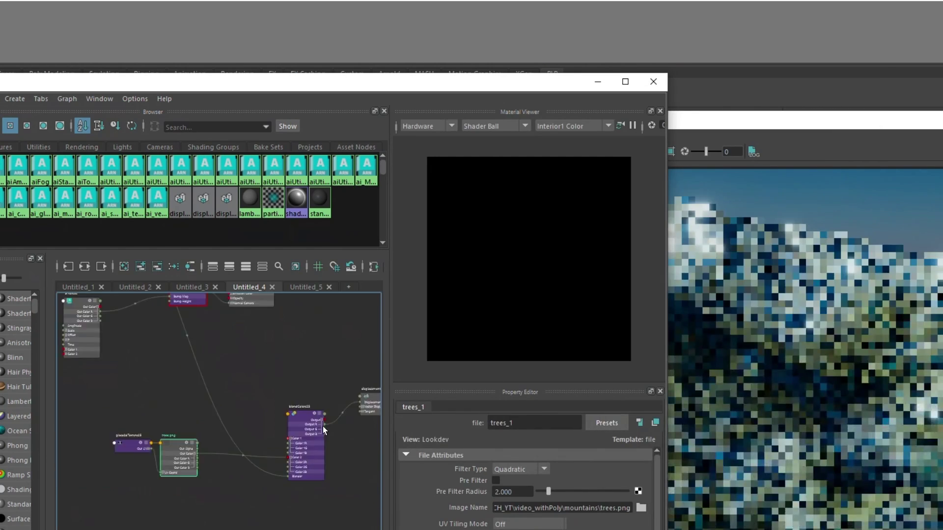
{"action": "left_click", "coordinate": [353, 455]}
{"action": "scroll", "coordinate": [270, 478], "scroll_direction": "up", "scroll_amount": 2}
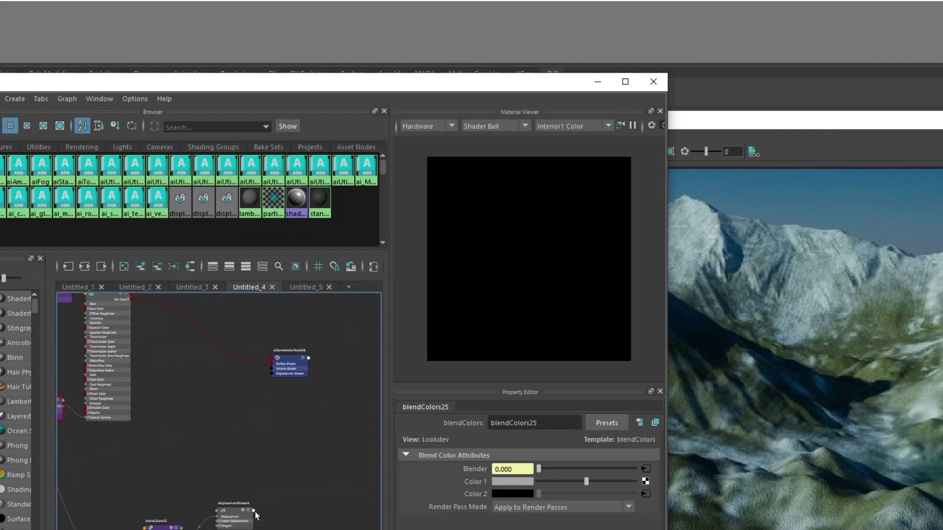
- Wire the displacement shader into the terrain material and check the Albedo output
{"action": "left_click_drag", "start_coordinate": [253, 511], "coordinate": [271, 373]}
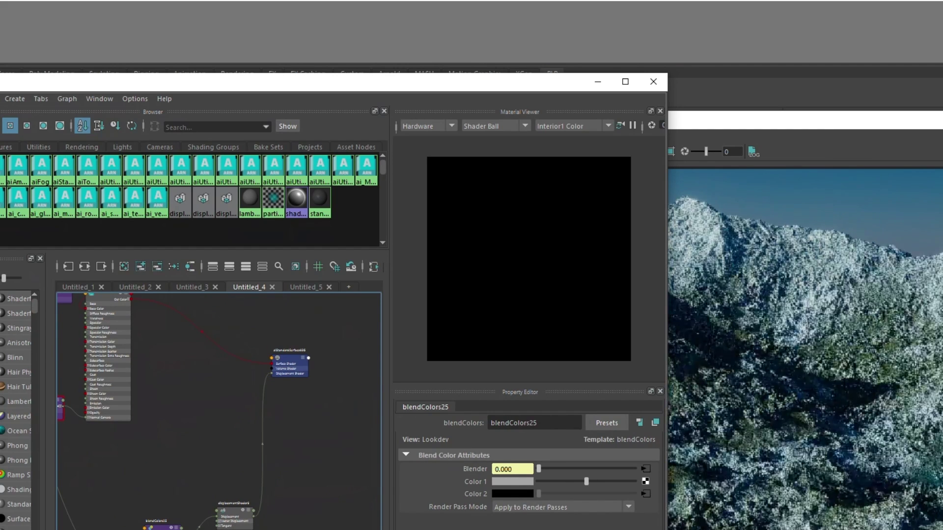
{"action": "left_click", "coordinate": [805, 120]}
{"action": "left_click", "coordinate": [497, 155]}
{"action": "left_click", "coordinate": [470, 178]}
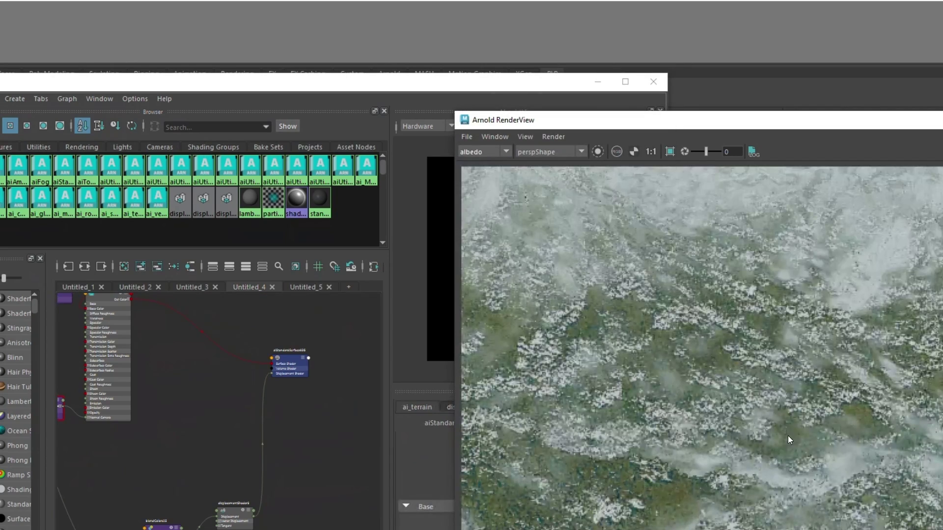
{"action": "left_click", "coordinate": [155, 361]}
{"action": "left_click_drag", "start_coordinate": [219, 501], "coordinate": [193, 448]}
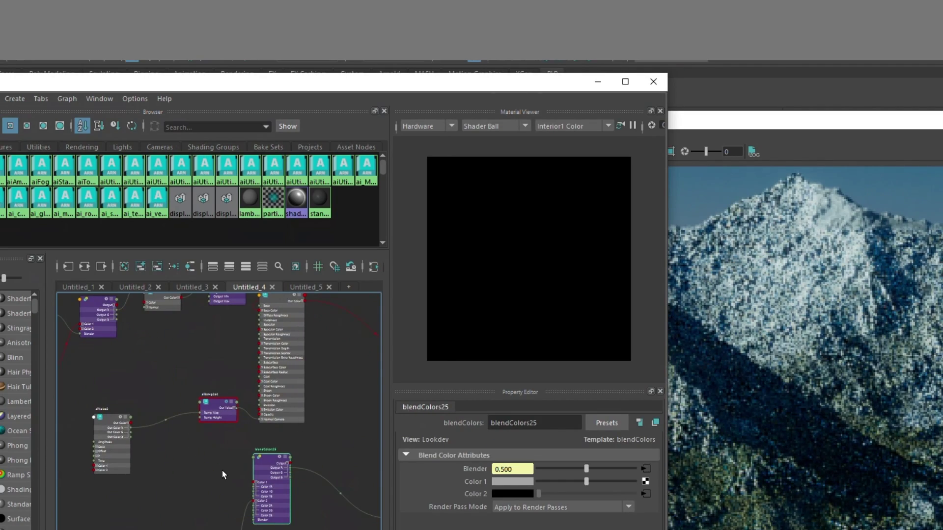
{"action": "scroll", "coordinate": [222, 470], "scroll_direction": "up", "scroll_amount": 3}
{"action": "left_click", "coordinate": [873, 343]}
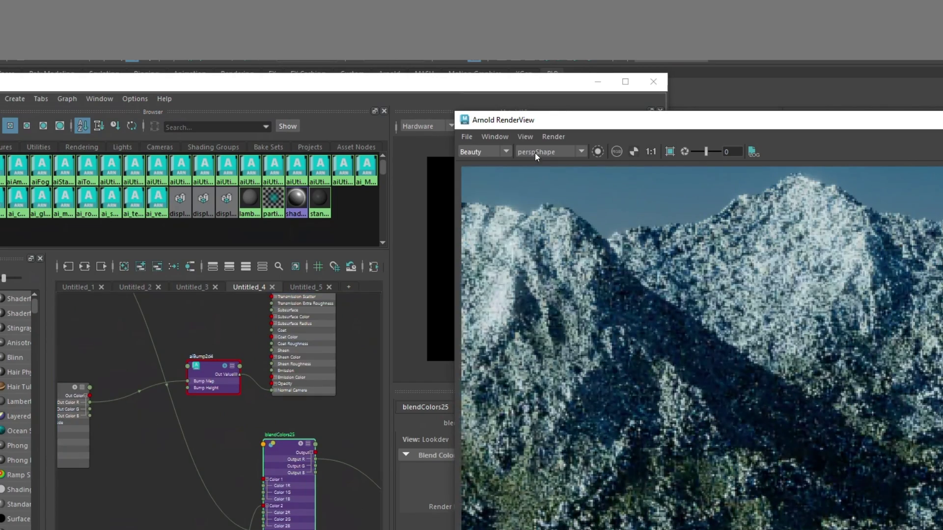
{"action": "left_click", "coordinate": [499, 171]}
- Compare the tower's Normals and Beauty outputs and inspect remapValue24
{"action": "left_click", "coordinate": [481, 151]}
{"action": "left_click", "coordinate": [478, 162]}
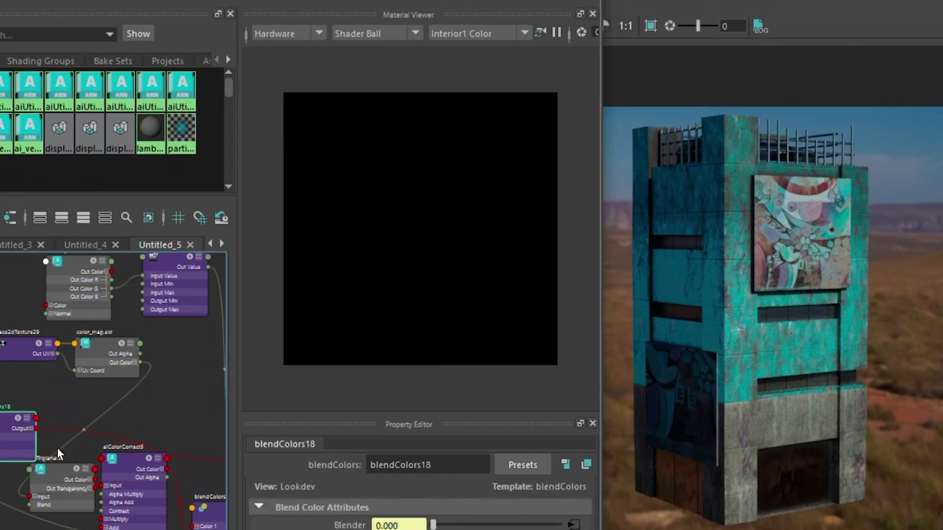
{"action": "left_click", "coordinate": [572, 525]}
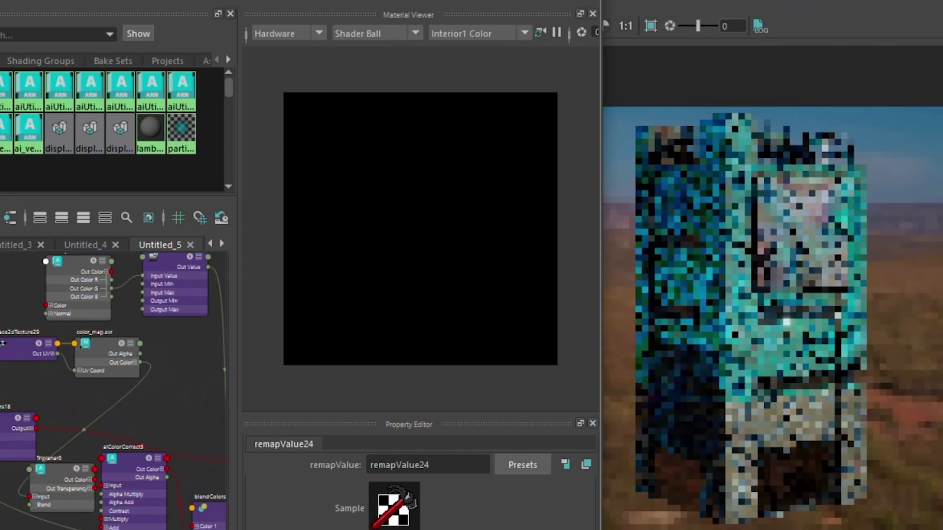
{"action": "left_click", "coordinate": [870, 208]}
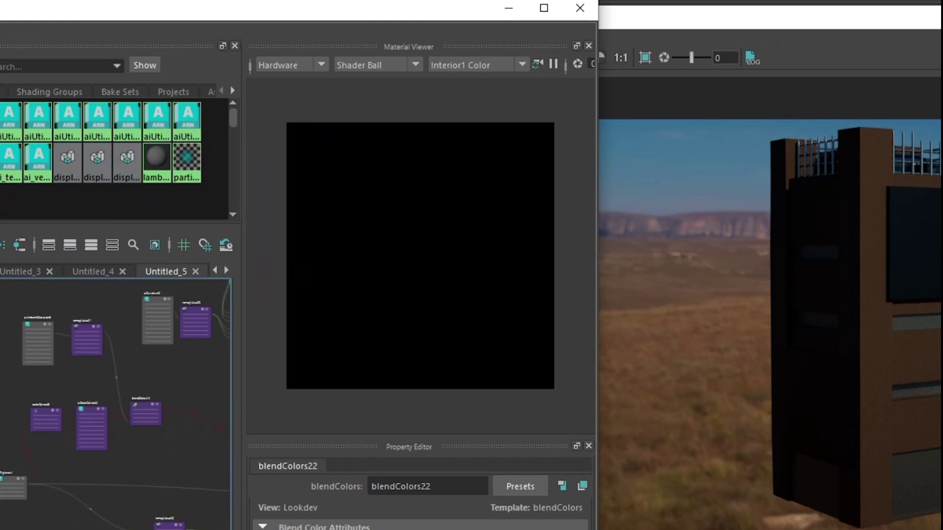
- Inspect aiTriplanar4, aiAmbientOcclusion3 and remapValue21, checking the render
{"action": "scroll", "coordinate": [74, 466], "scroll_direction": "up", "scroll_amount": 5}
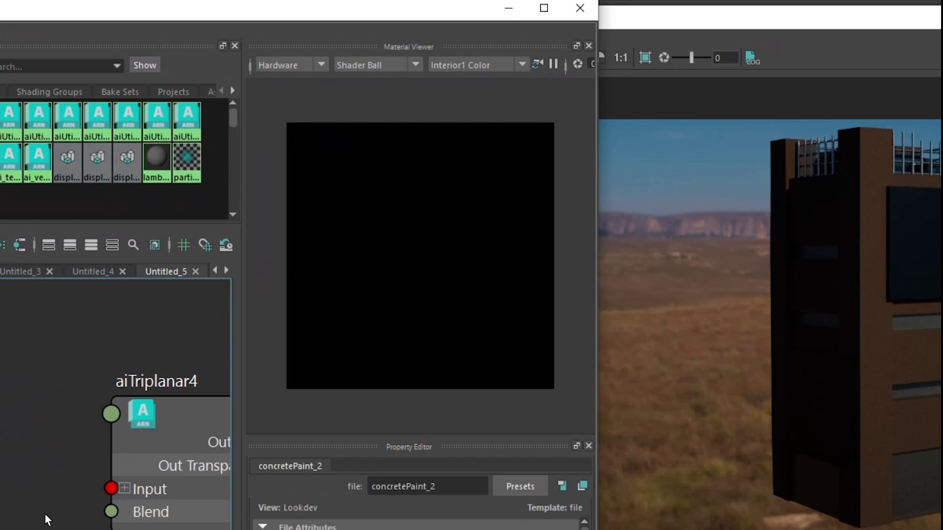
{"action": "left_click_drag", "start_coordinate": [162, 432], "coordinate": [2, 405]}
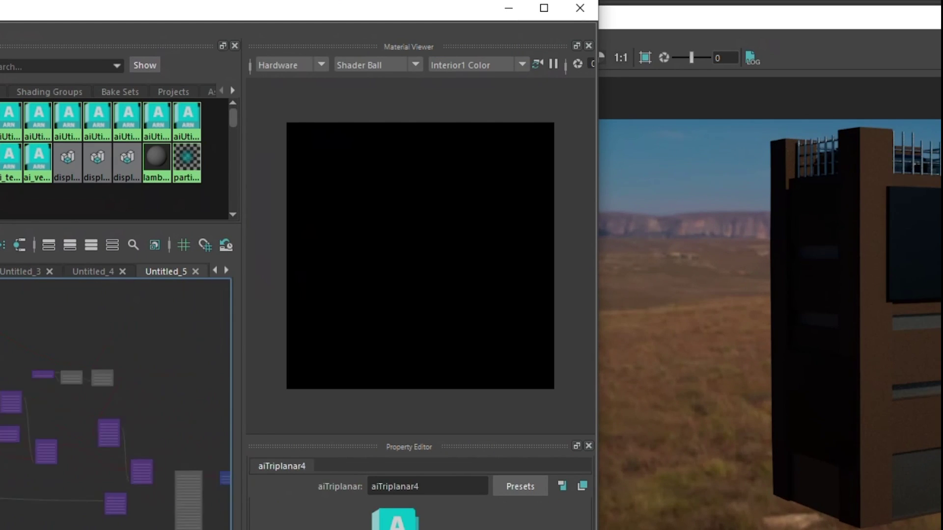
{"action": "scroll", "coordinate": [115, 403], "scroll_direction": "up", "scroll_amount": 5}
{"action": "scroll", "coordinate": [770, 303], "scroll_direction": "up", "scroll_amount": 5}
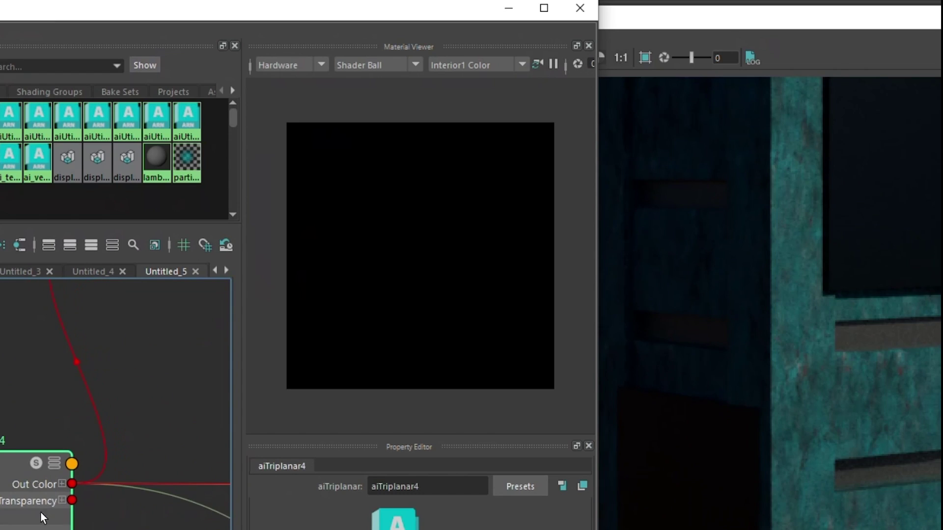
{"action": "scroll", "coordinate": [828, 352], "scroll_direction": "down", "scroll_amount": 3}
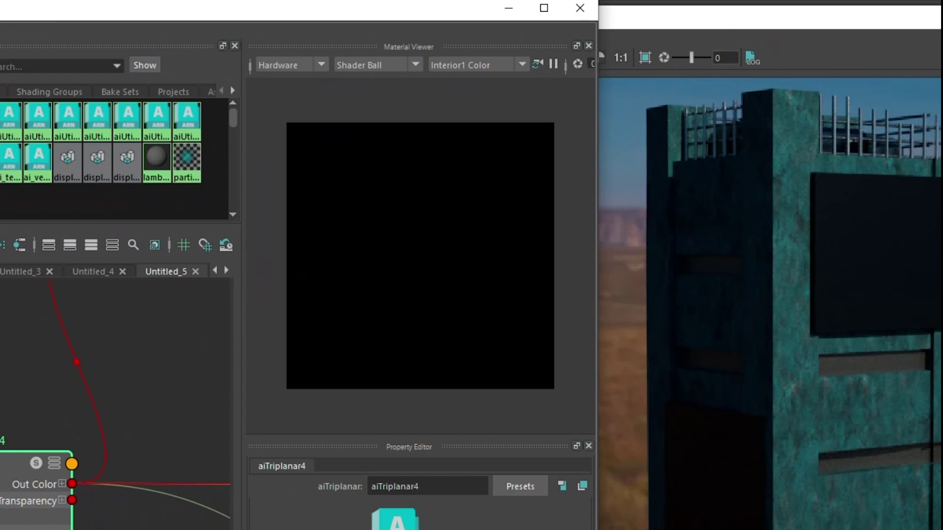
{"action": "left_click", "coordinate": [93, 445]}
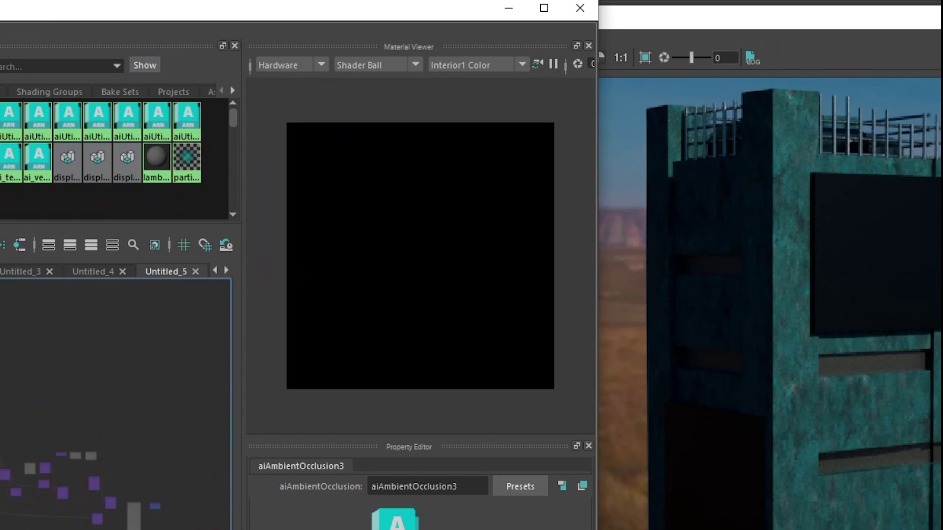
{"action": "scroll", "coordinate": [112, 523], "scroll_direction": "up", "scroll_amount": 5}
{"action": "left_click", "coordinate": [27, 373]}
{"action": "left_click", "coordinate": [754, 216]}
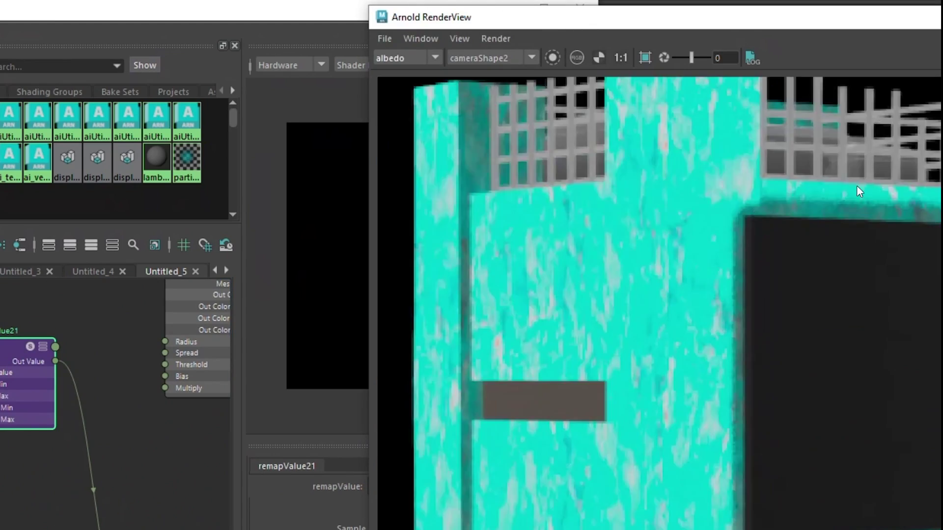
- Wire remapValue22's curvature mask into ai_concreteBldg to show the edge-wear mask
{"action": "key", "text": "alt+Tab"}
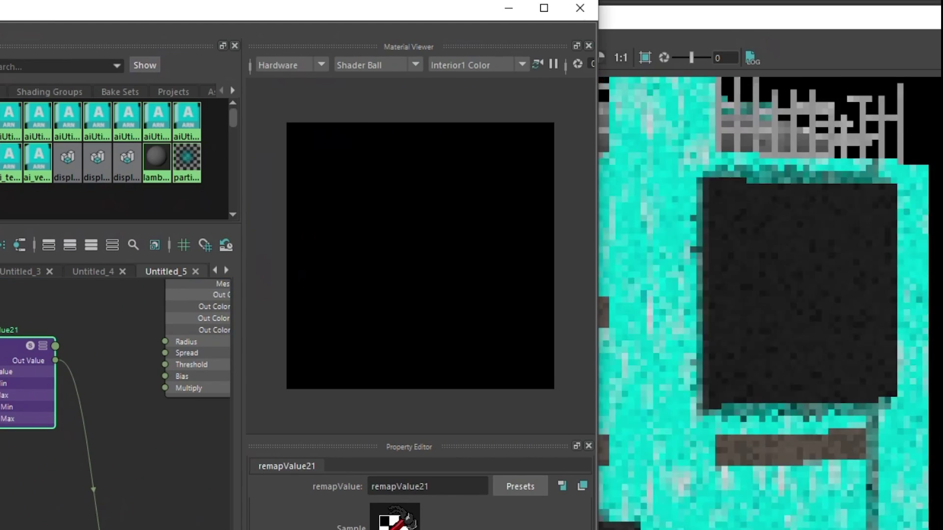
{"action": "scroll", "coordinate": [113, 393], "scroll_direction": "down", "scroll_amount": 5}
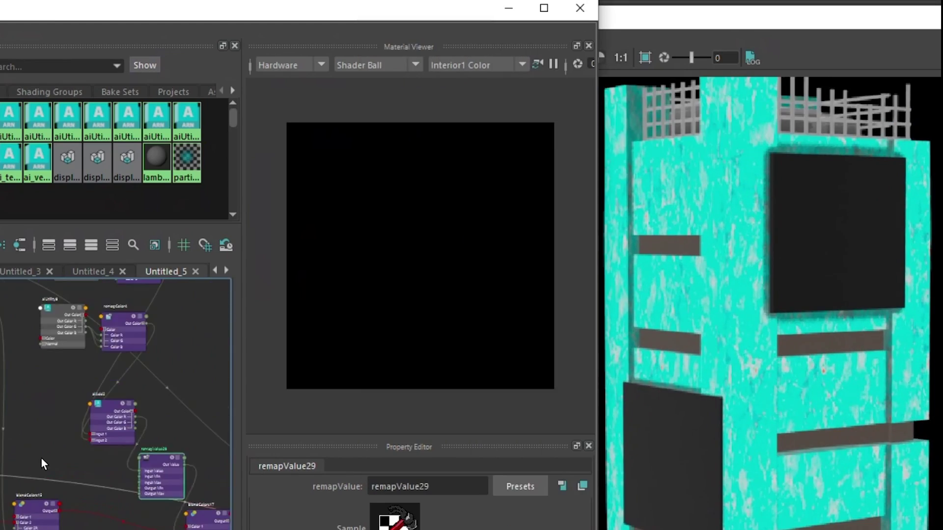
{"action": "scroll", "coordinate": [98, 417], "scroll_direction": "up", "scroll_amount": 5}
{"action": "left_click", "coordinate": [148, 417]}
{"action": "left_click", "coordinate": [6, 377]}
{"action": "left_click_drag", "start_coordinate": [6, 377], "coordinate": [140, 382]}
{"action": "scroll", "coordinate": [158, 376], "scroll_direction": "down", "scroll_amount": 3}
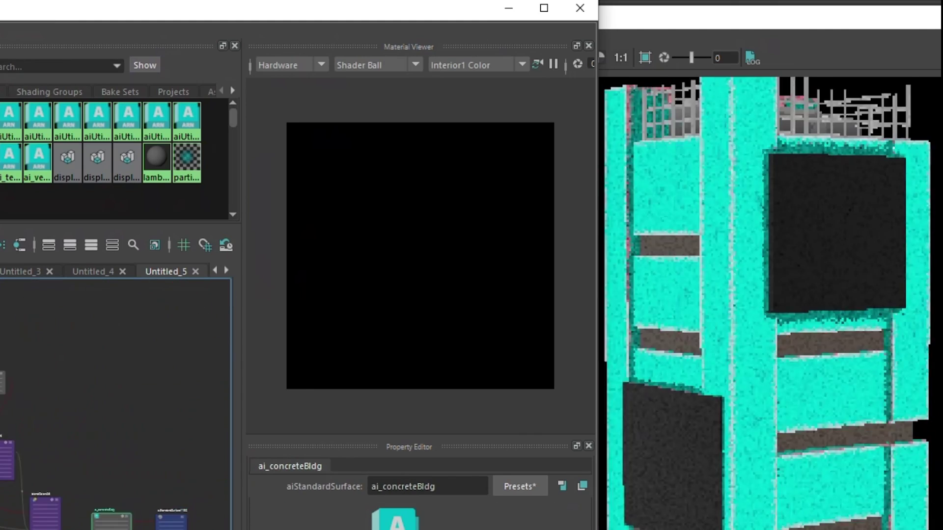
{"action": "scroll", "coordinate": [98, 417], "scroll_direction": "up", "scroll_amount": 4}
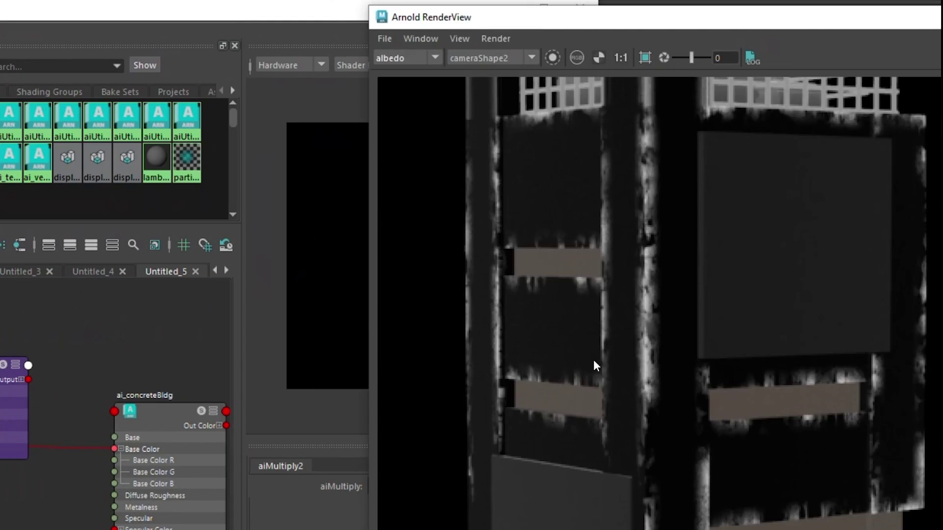
{"action": "scroll", "coordinate": [659, 374], "scroll_direction": "up", "scroll_amount": 5}
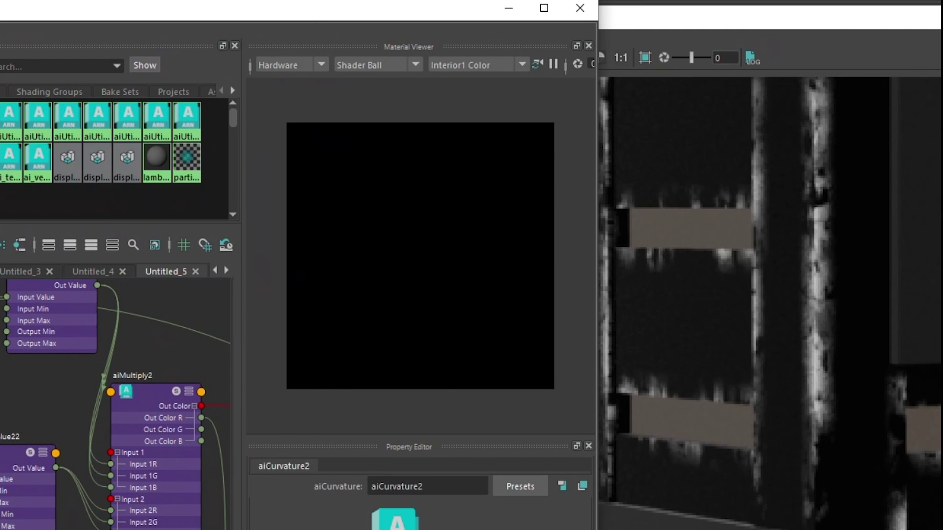
{"action": "scroll", "coordinate": [842, 435], "scroll_direction": "down", "scroll_amount": 2}
{"action": "scroll", "coordinate": [13, 444], "scroll_direction": "down", "scroll_amount": 3}
{"action": "left_click", "coordinate": [12, 444]}
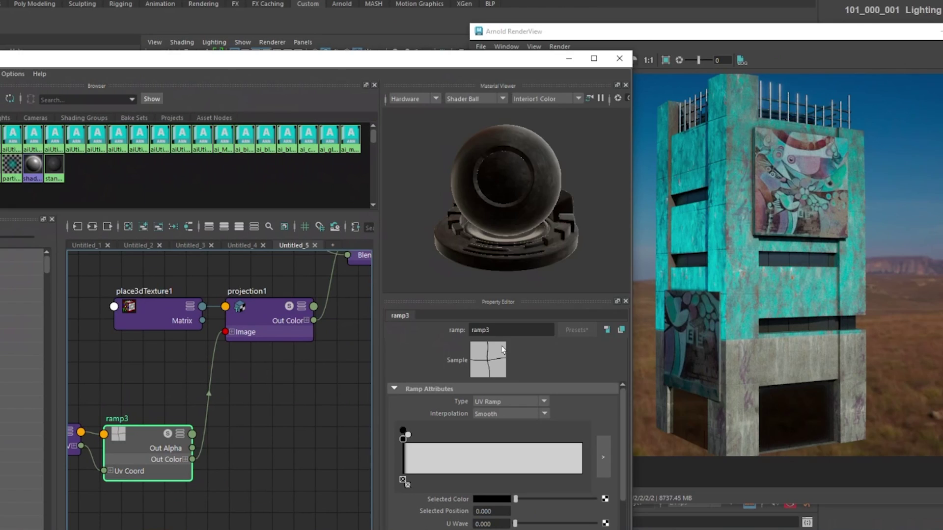
- Switch the RenderView to the N (normals) AOV to inspect the tower render
{"action": "left_click", "coordinate": [496, 59]}
{"action": "left_click", "coordinate": [484, 78]}
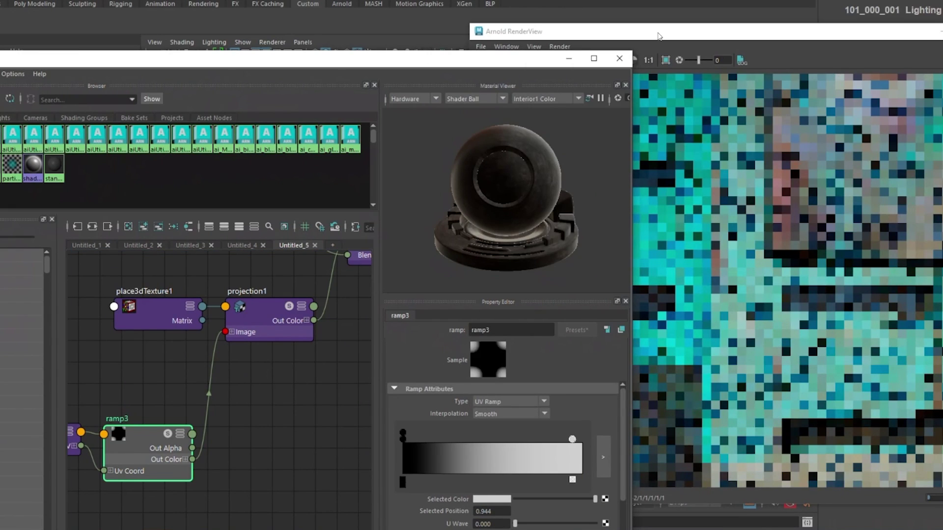
{"action": "left_click", "coordinate": [658, 36]}
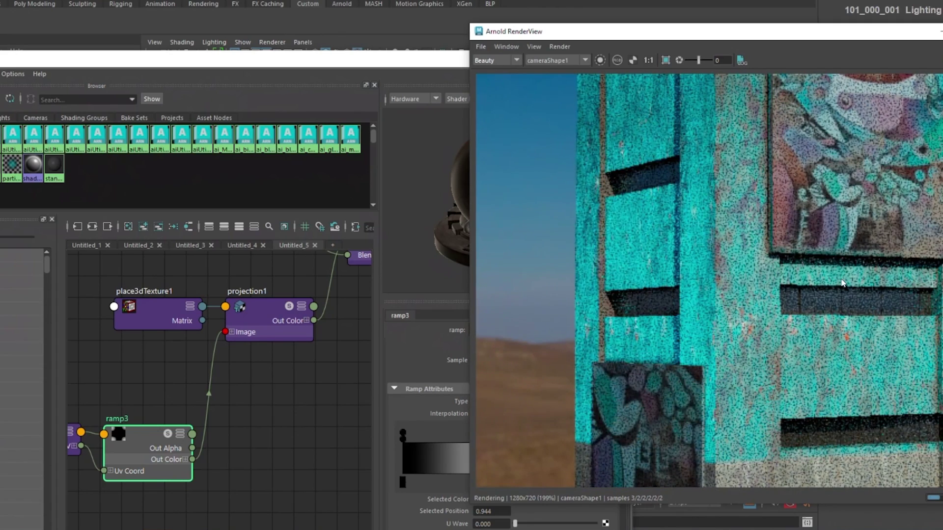
{"action": "left_click", "coordinate": [301, 464]}
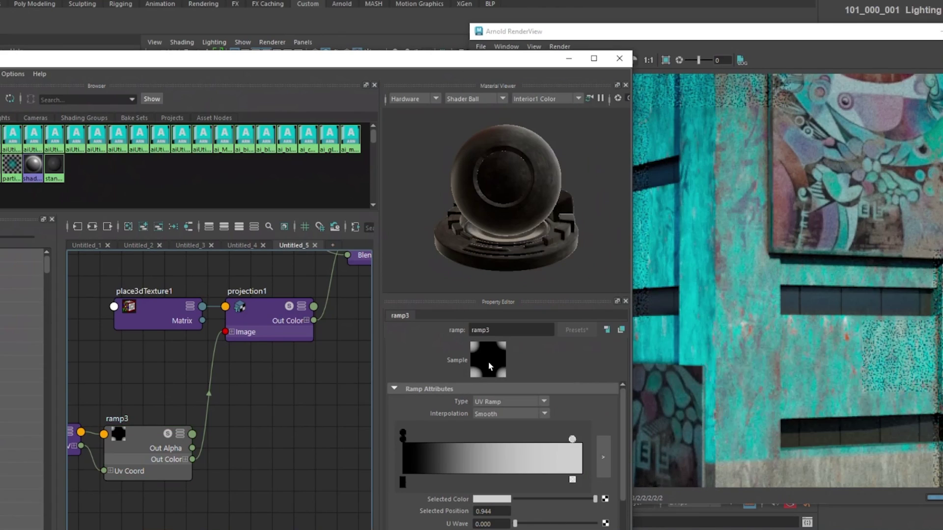
- Move ramp3's white key to position 0.028, then compare the N and Beauty AOVs
{"action": "left_click", "coordinate": [419, 441]}
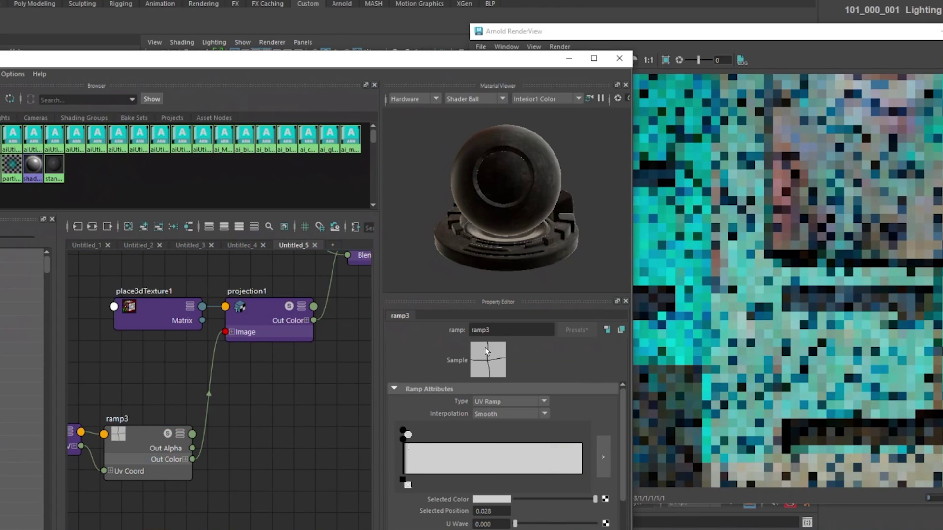
{"action": "scroll", "coordinate": [520, 446], "scroll_direction": "down", "scroll_amount": 3}
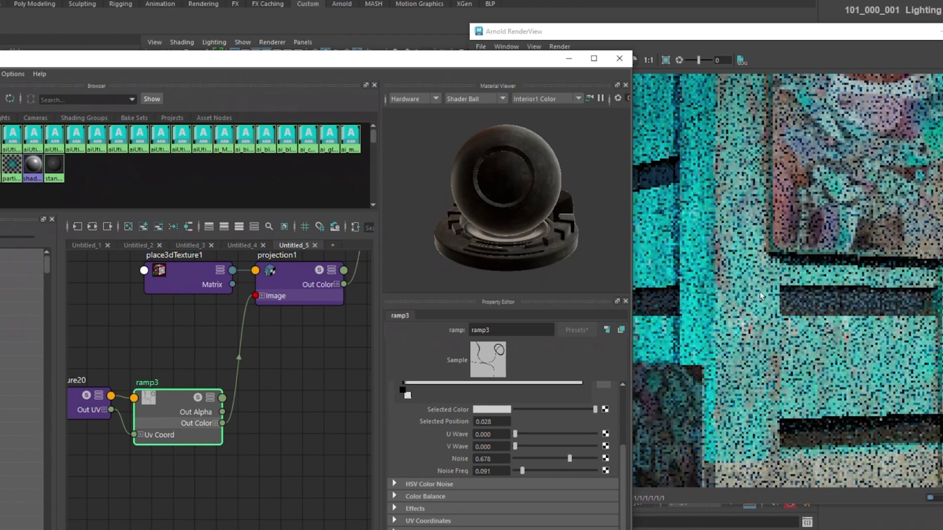
{"action": "left_click_drag", "start_coordinate": [619, 38], "coordinate": [625, 38]}
{"action": "left_click", "coordinate": [500, 59]}
{"action": "left_click", "coordinate": [503, 67]}
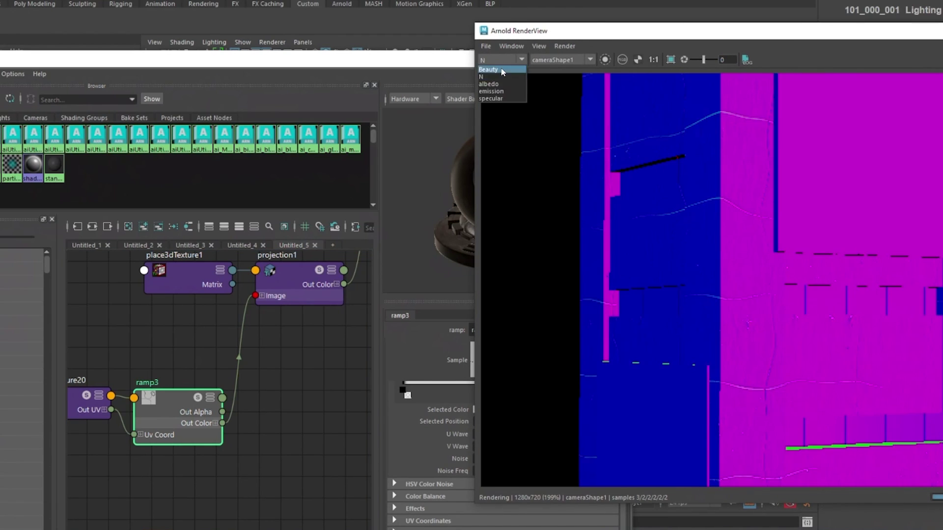
{"action": "left_click", "coordinate": [502, 70]}
- Set ramp3's Noise to 0.077 and select the projection1 node
{"action": "left_click", "coordinate": [469, 456]}
{"action": "type", "text": "0.077"}
{"action": "key", "text": "Return"}
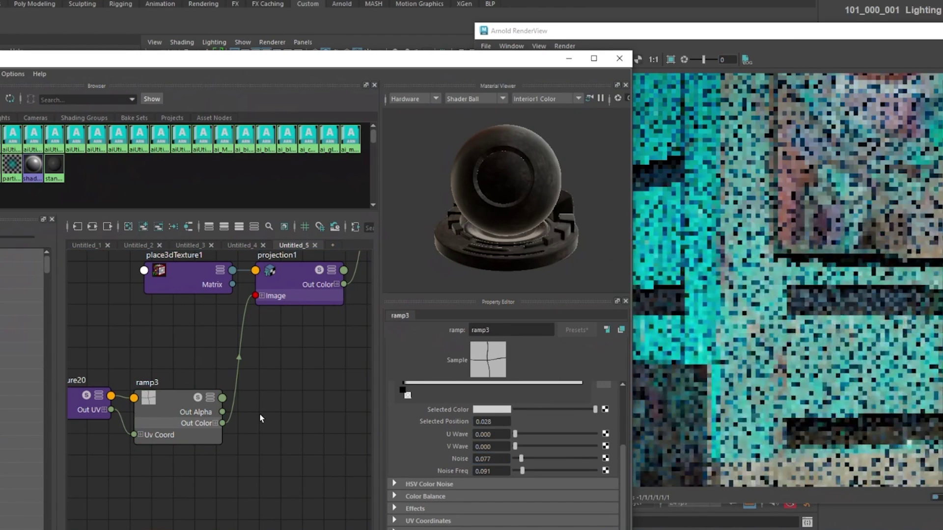
{"action": "middle_click_drag", "start_coordinate": [260, 423], "coordinate": [227, 509], "text": "alt"}
{"action": "left_click", "coordinate": [279, 377]}
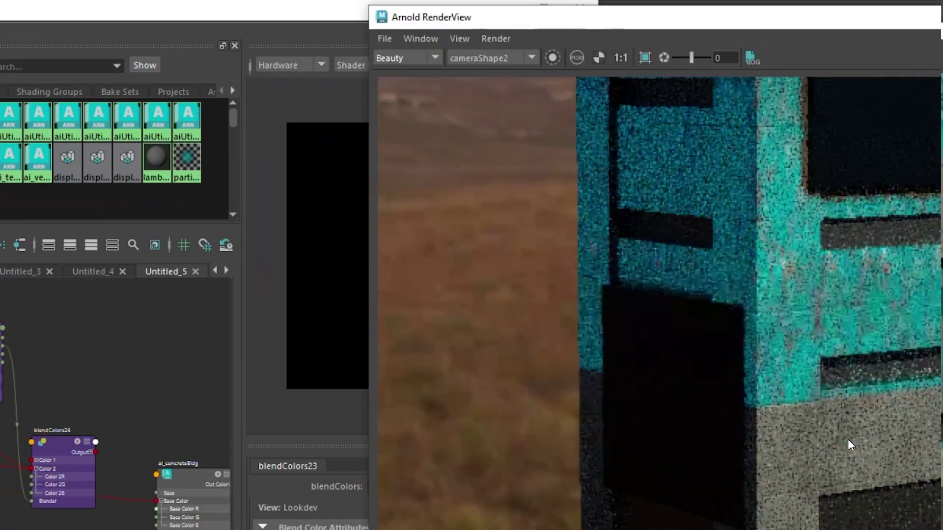
{"action": "left_click", "coordinate": [127, 502]}
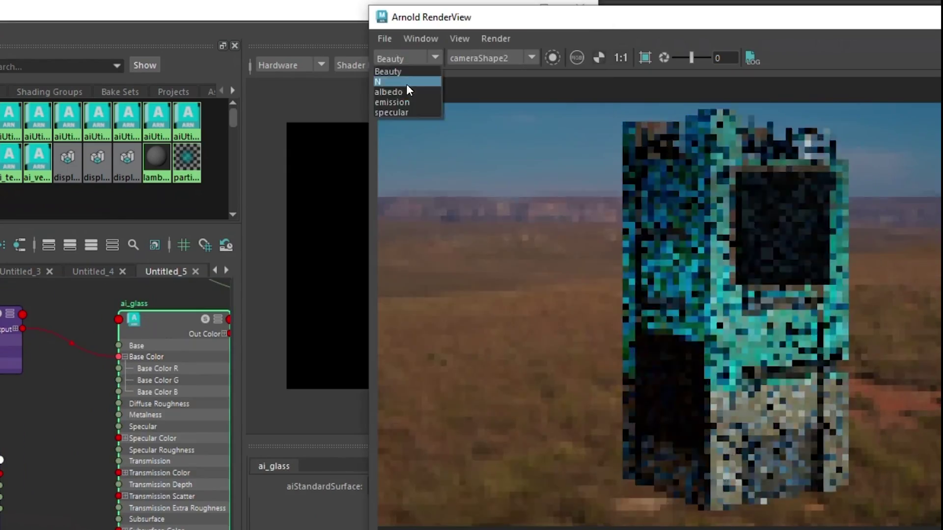
- Inspect the ai_glass shader node in the network
{"action": "left_click", "coordinate": [437, 89]}
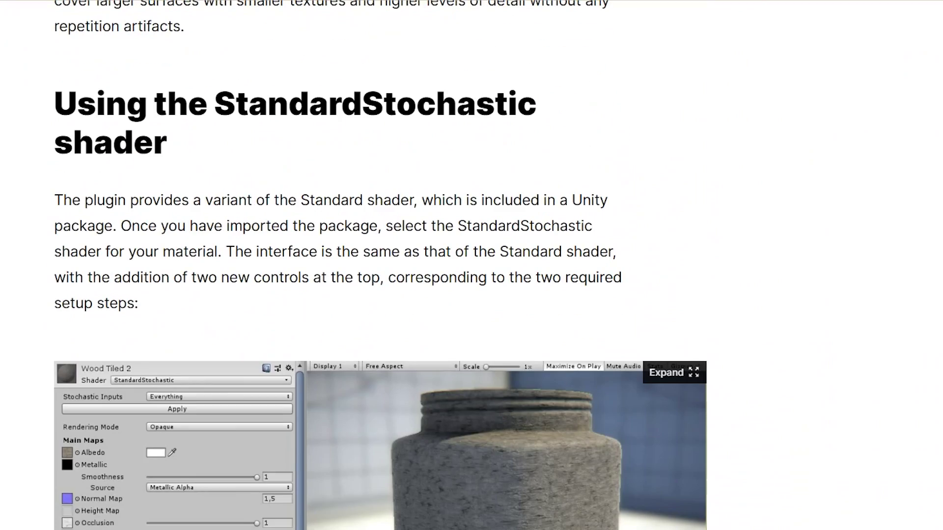
- Scroll the VRay Dirt article to the 'Simple VRayMtl - no Dirt effect' comparison image
{"action": "scroll", "coordinate": [471, 265], "scroll_direction": "down", "scroll_amount": 3}
{"action": "scroll", "coordinate": [472, 265], "scroll_direction": "down", "scroll_amount": 3}
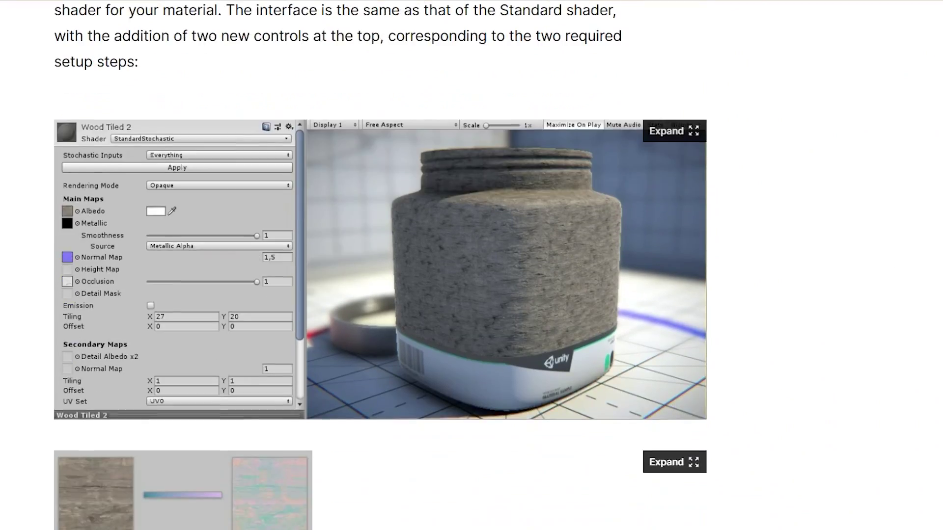
{"action": "scroll", "coordinate": [471, 265], "scroll_direction": "down", "scroll_amount": 10}
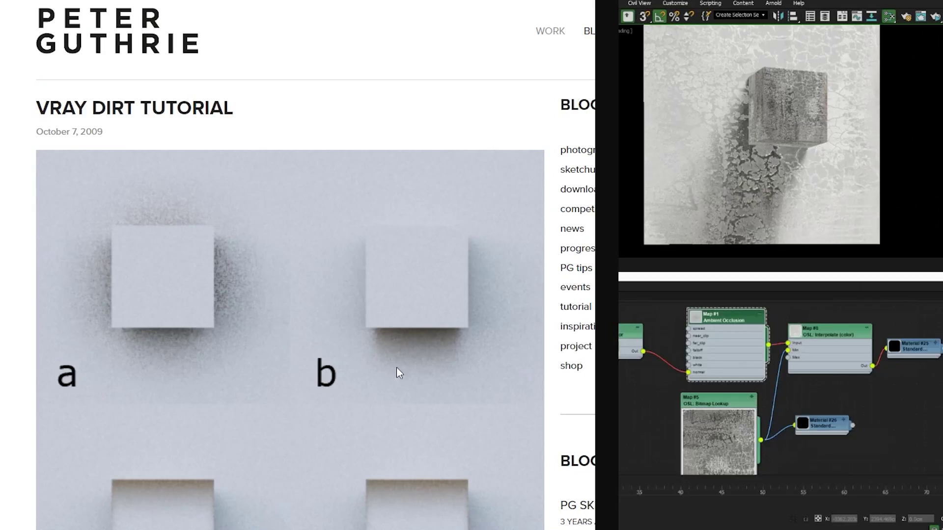
{"action": "scroll", "coordinate": [397, 369], "scroll_direction": "down", "scroll_amount": 15}
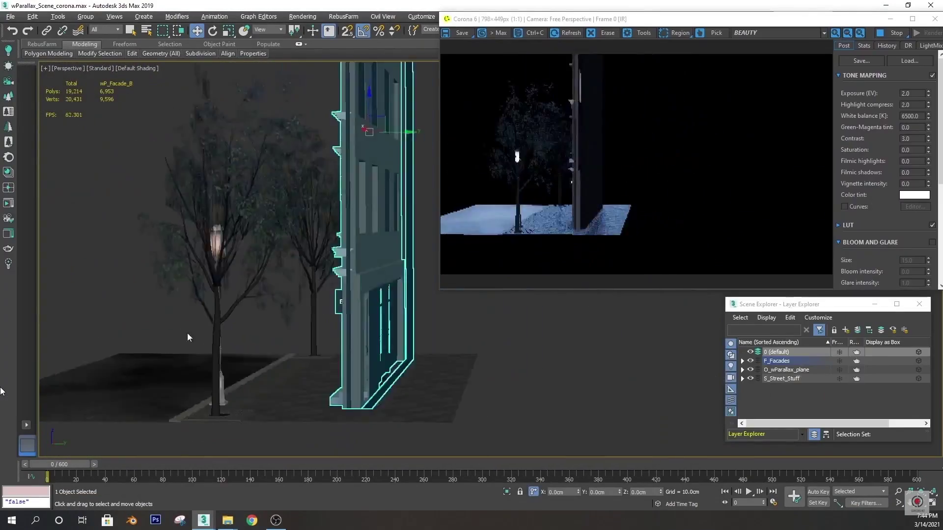
{"action": "scroll", "coordinate": [376, 323], "scroll_direction": "up", "scroll_amount": 10}
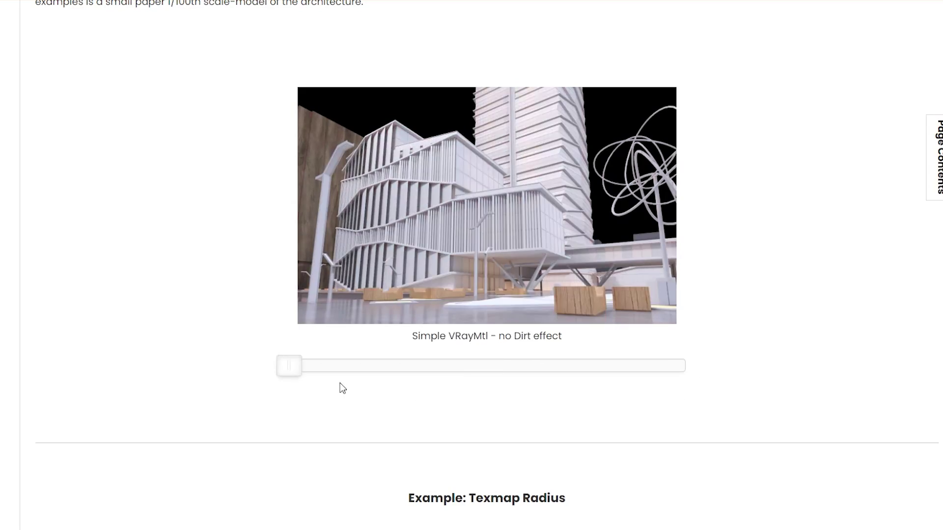
- Scroll to the Texmap Radius example comparing 1 cm and 4 cm radius renders
{"action": "scroll", "coordinate": [368, 425], "scroll_direction": "down", "scroll_amount": 10}
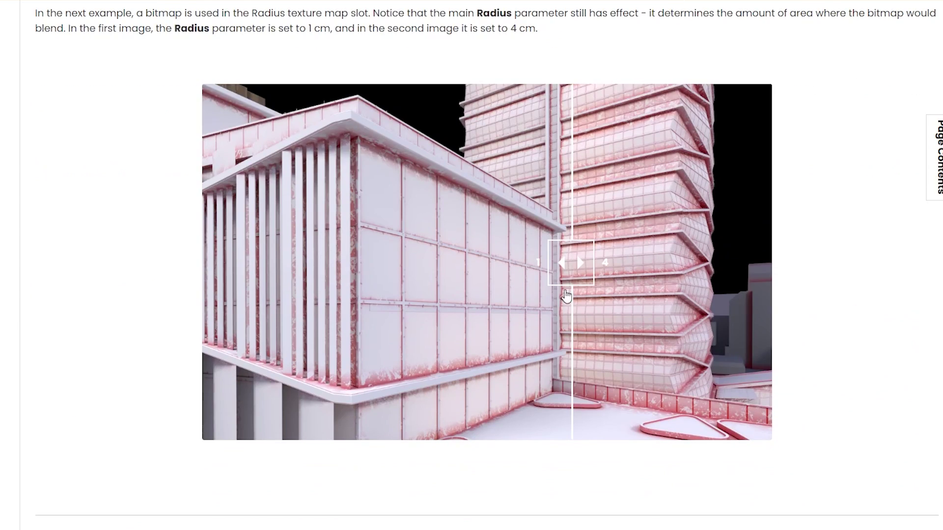